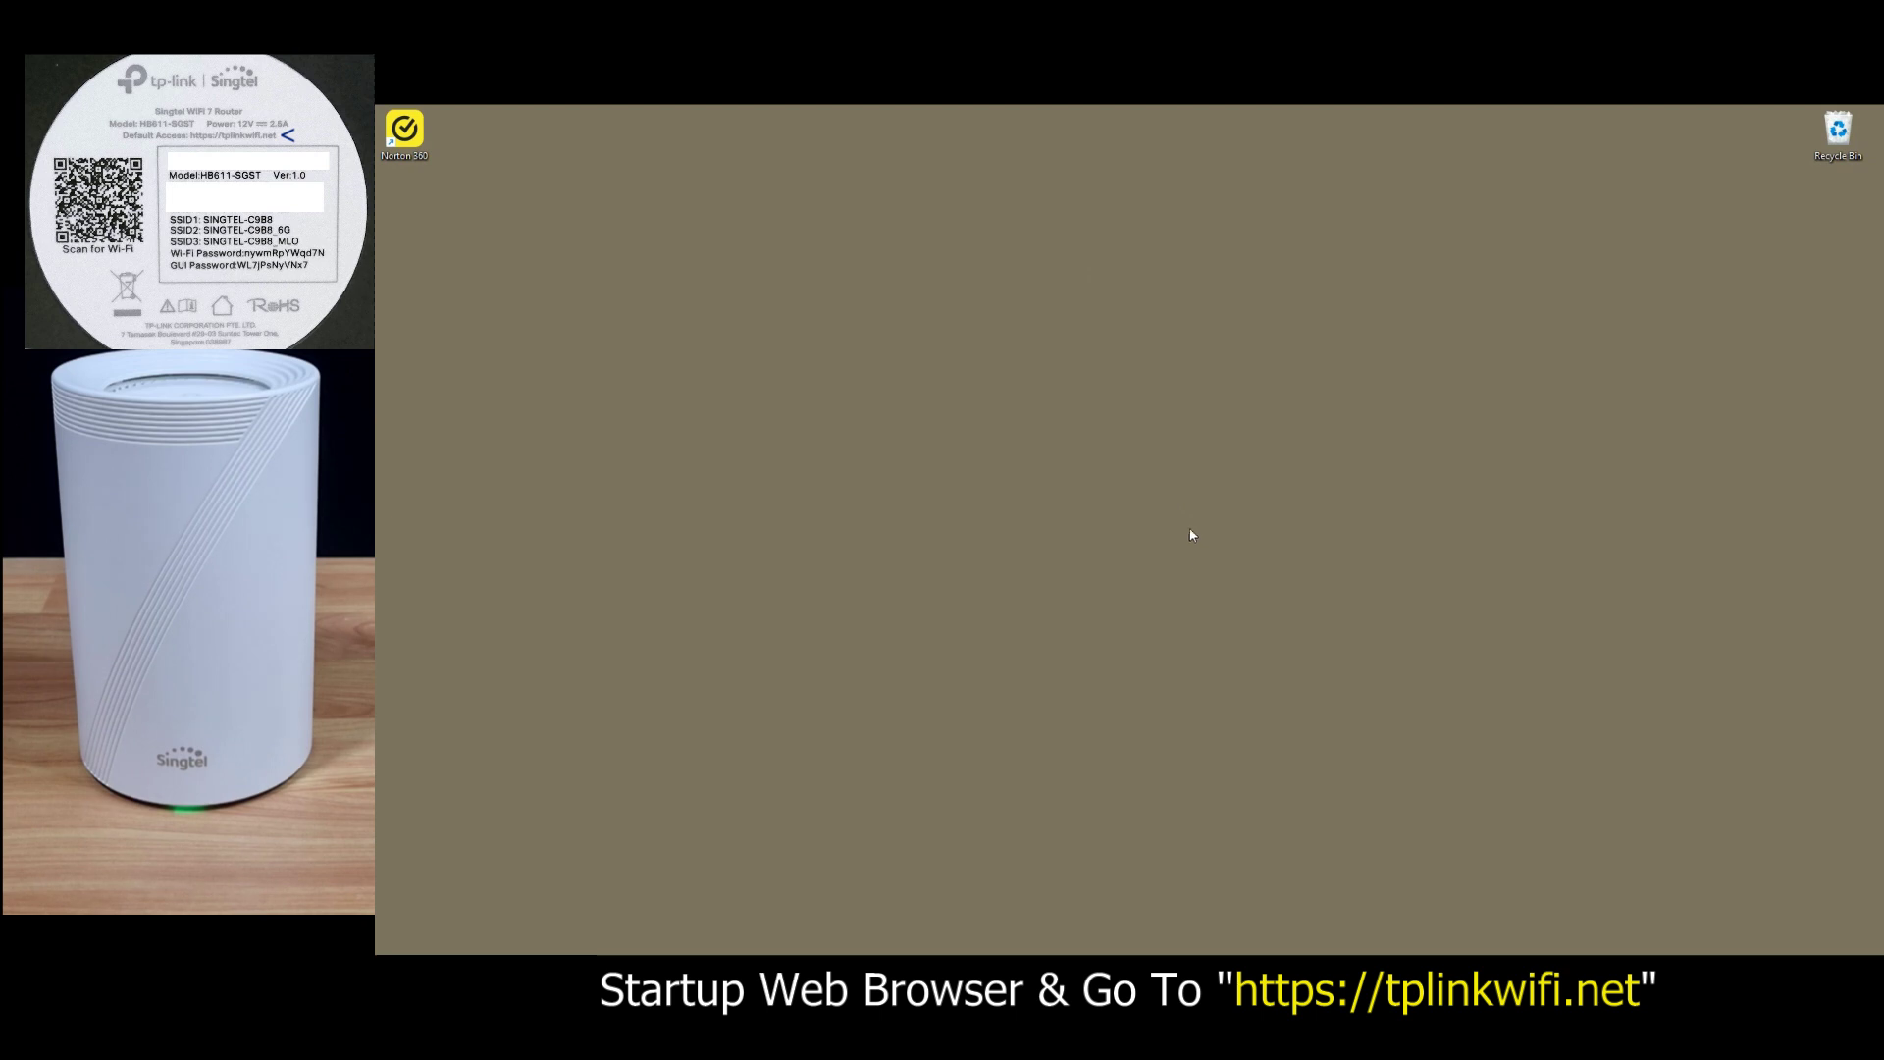
Step: Load tplinkwifi.net in Chrome and proceed past the privacy warning to the router login page
click(1181, 942)
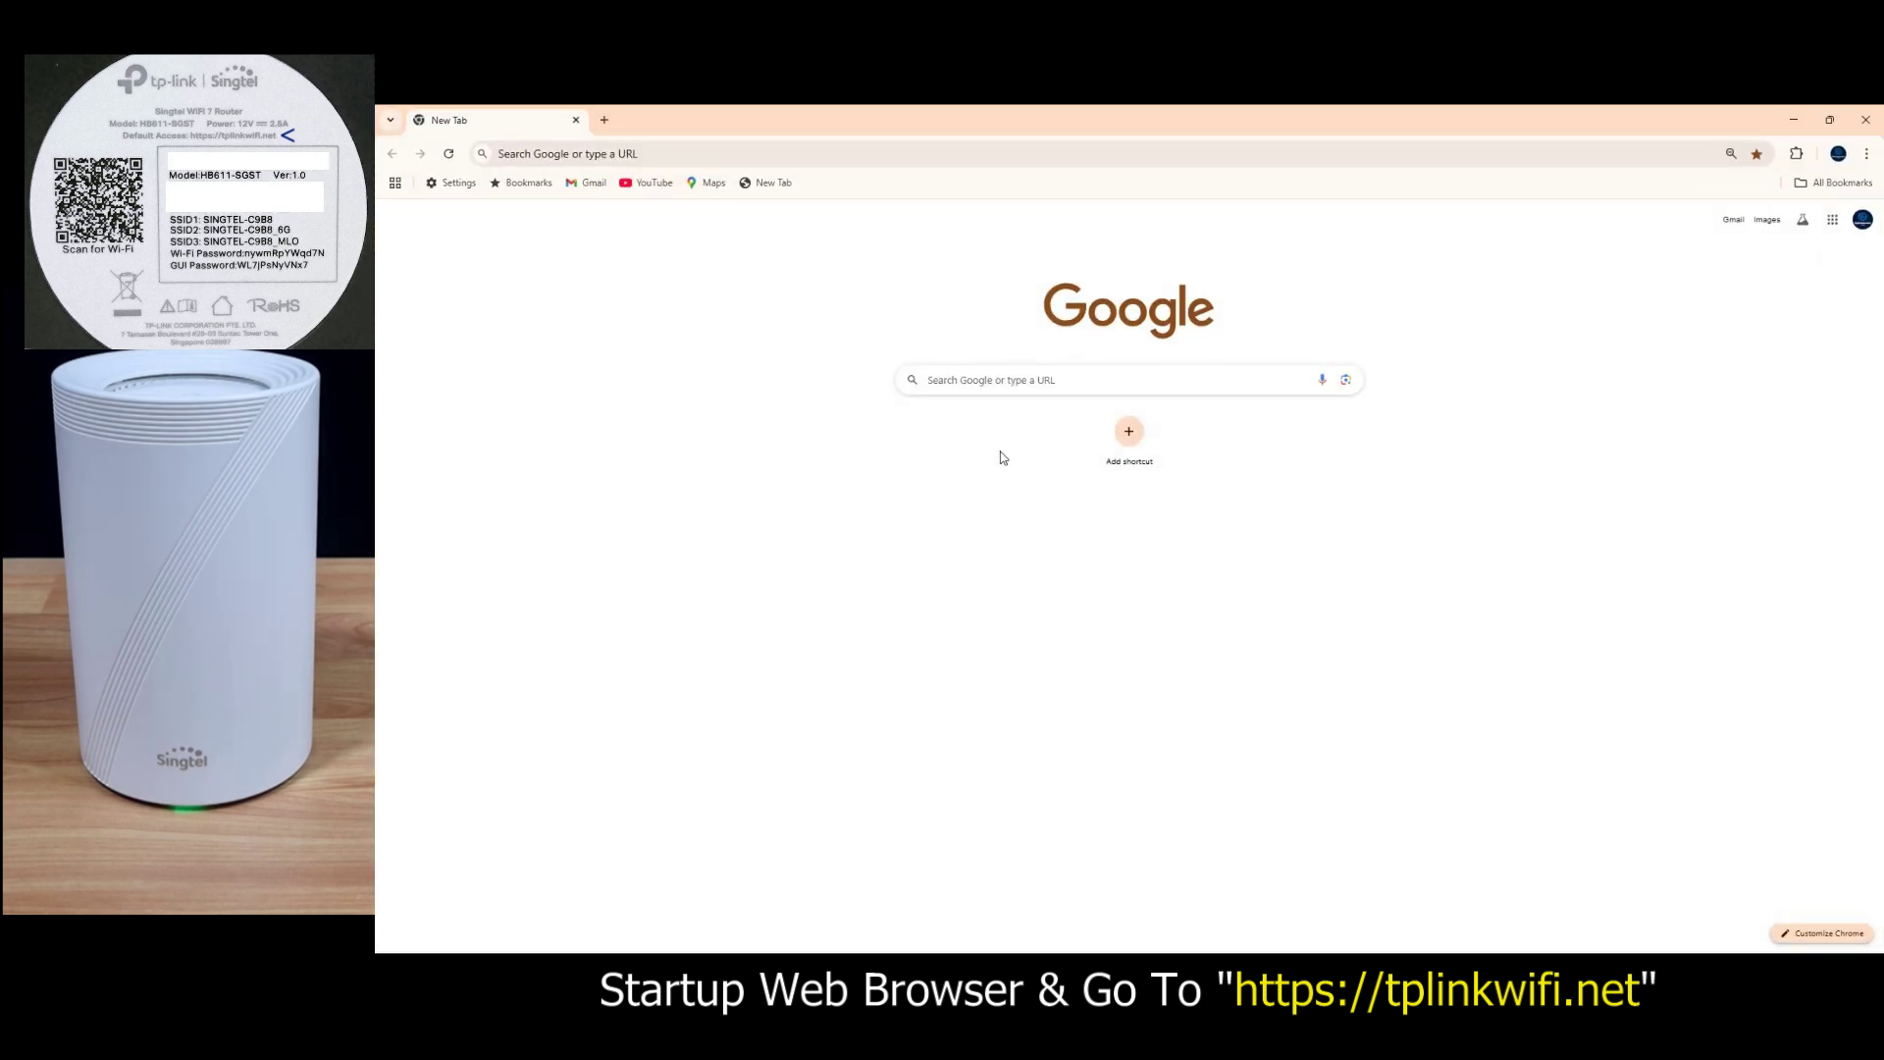
click(691, 160)
text(tpl)
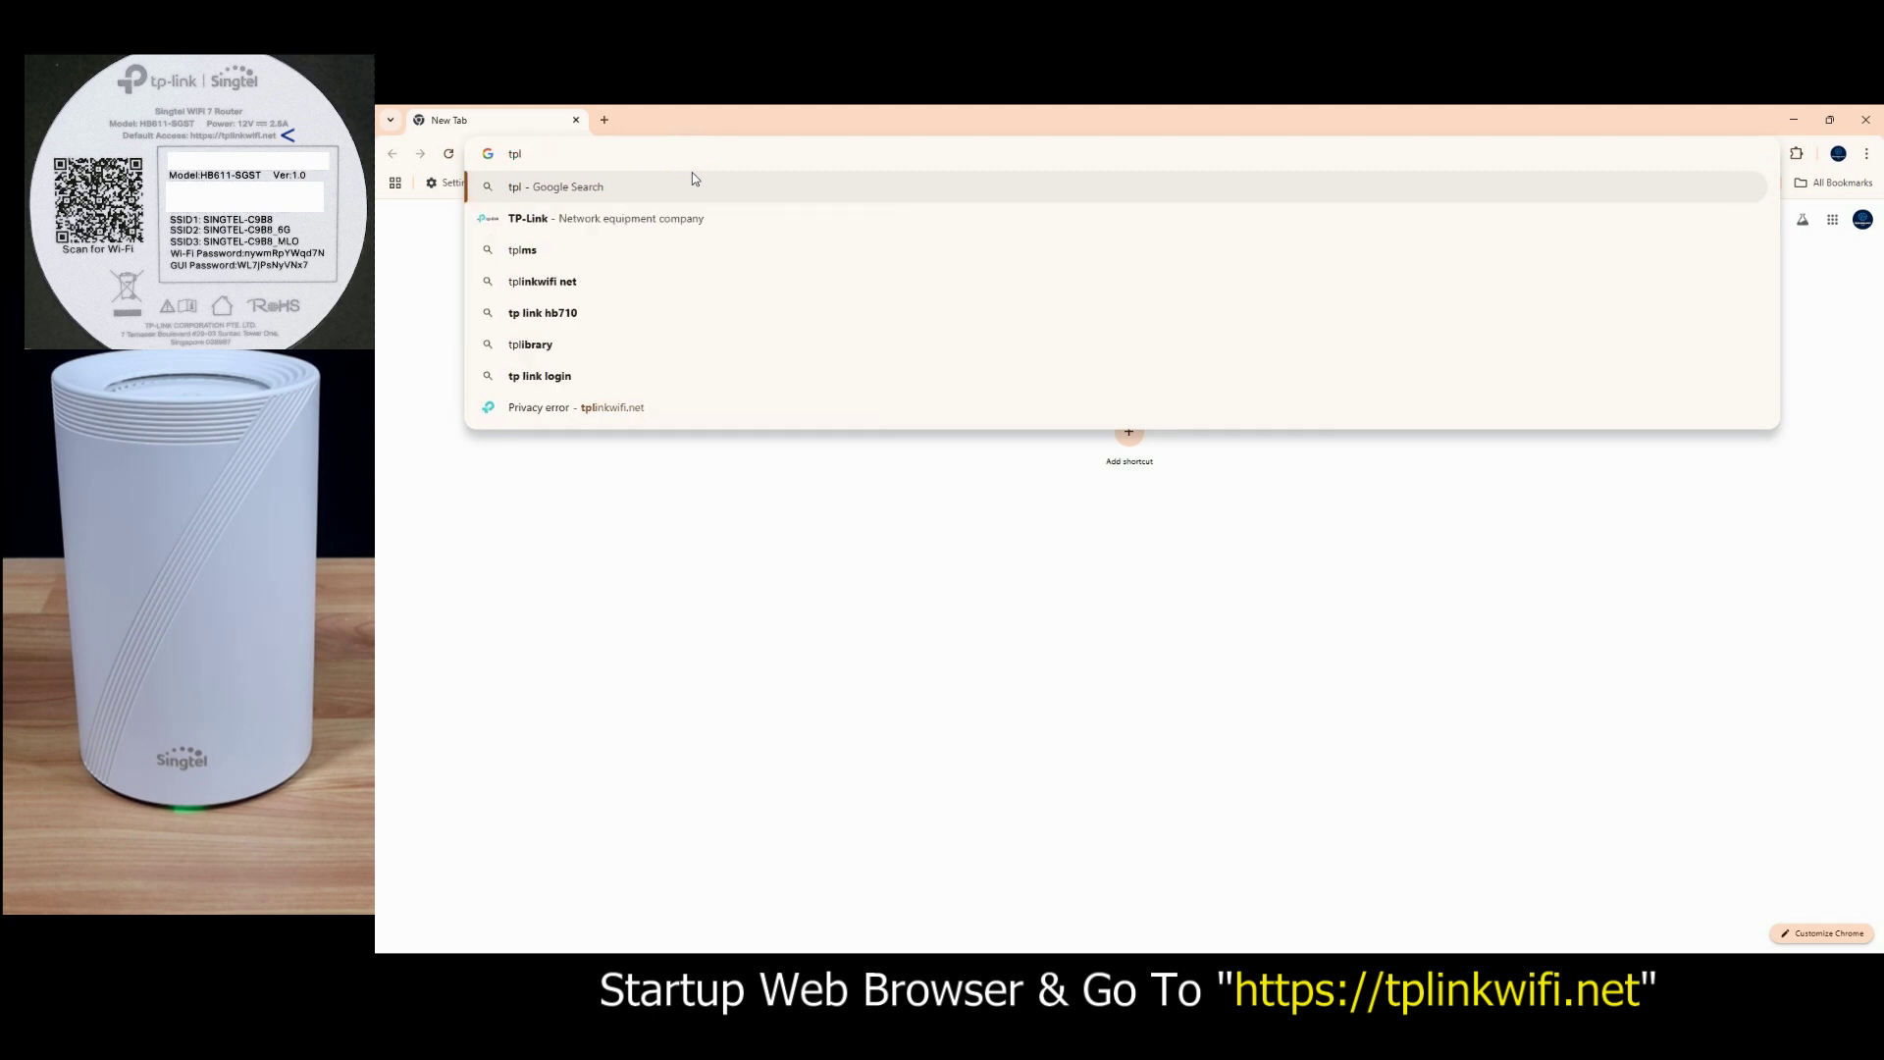
text(ink)
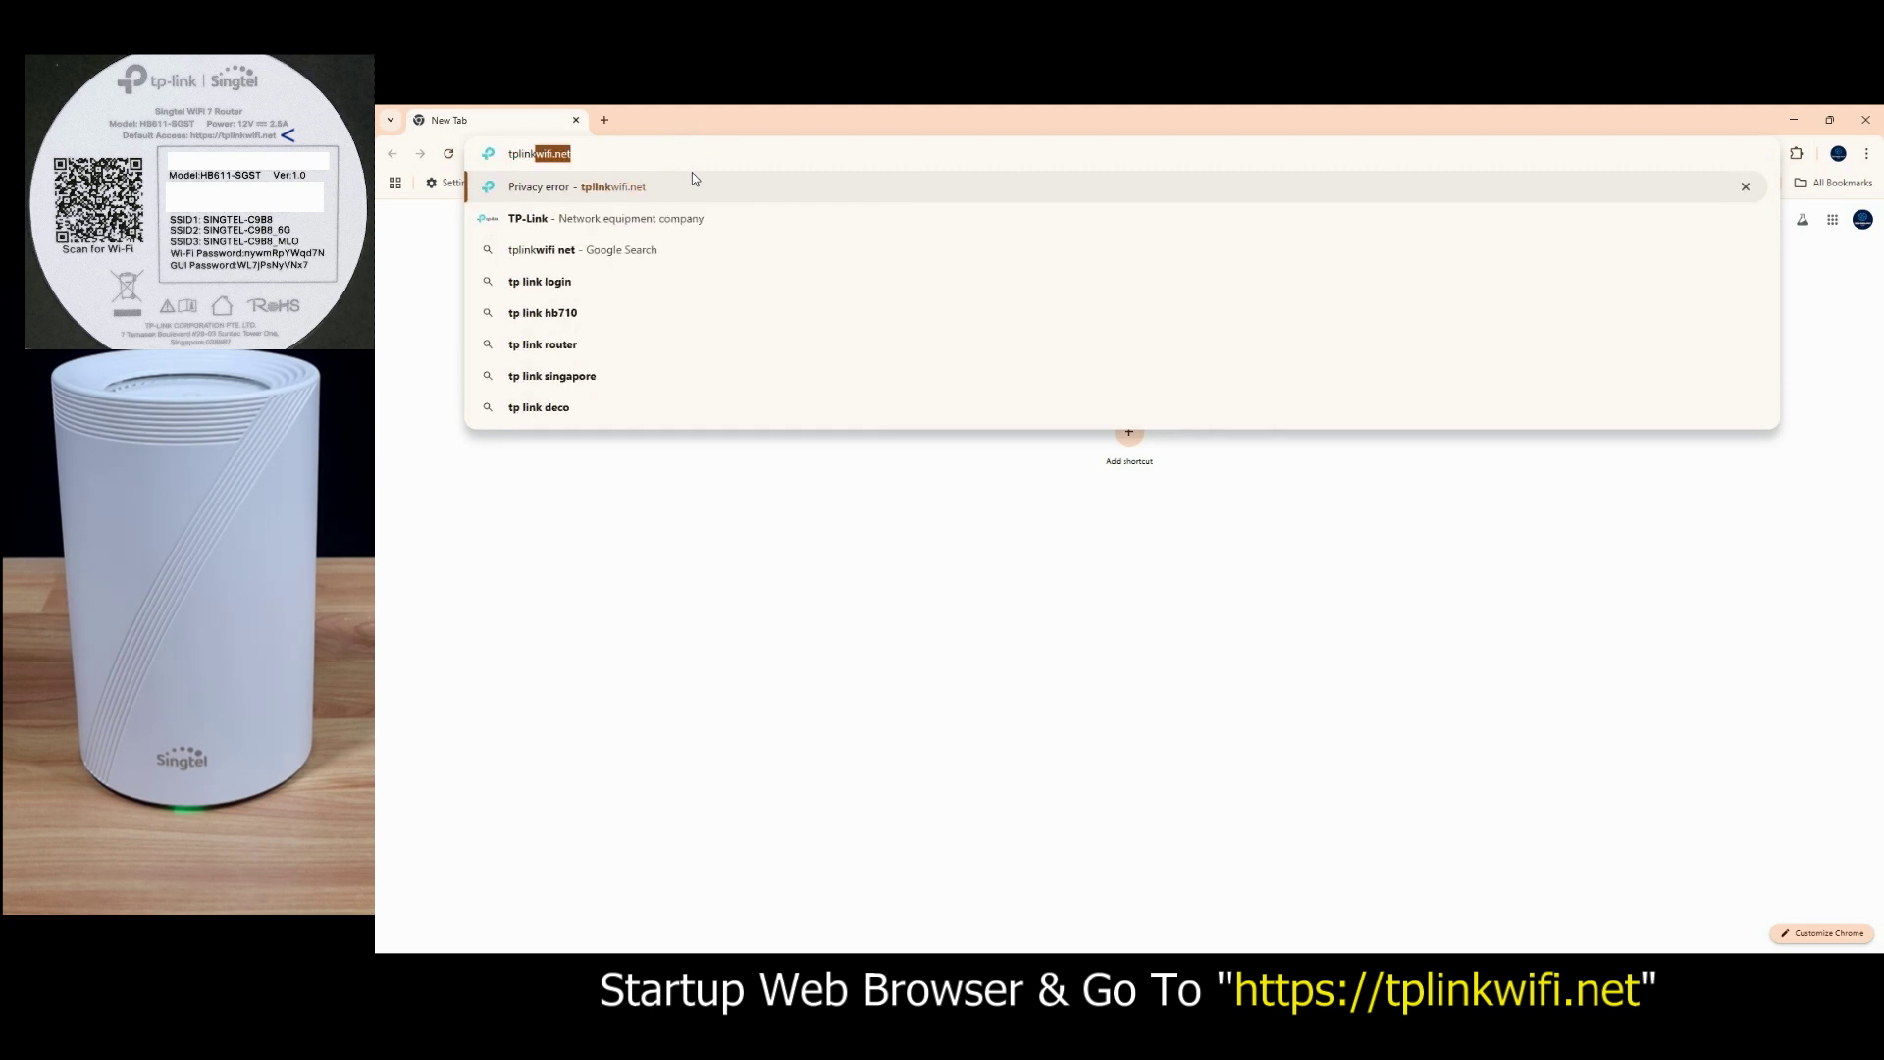
text(wifi.net)
key(Return)
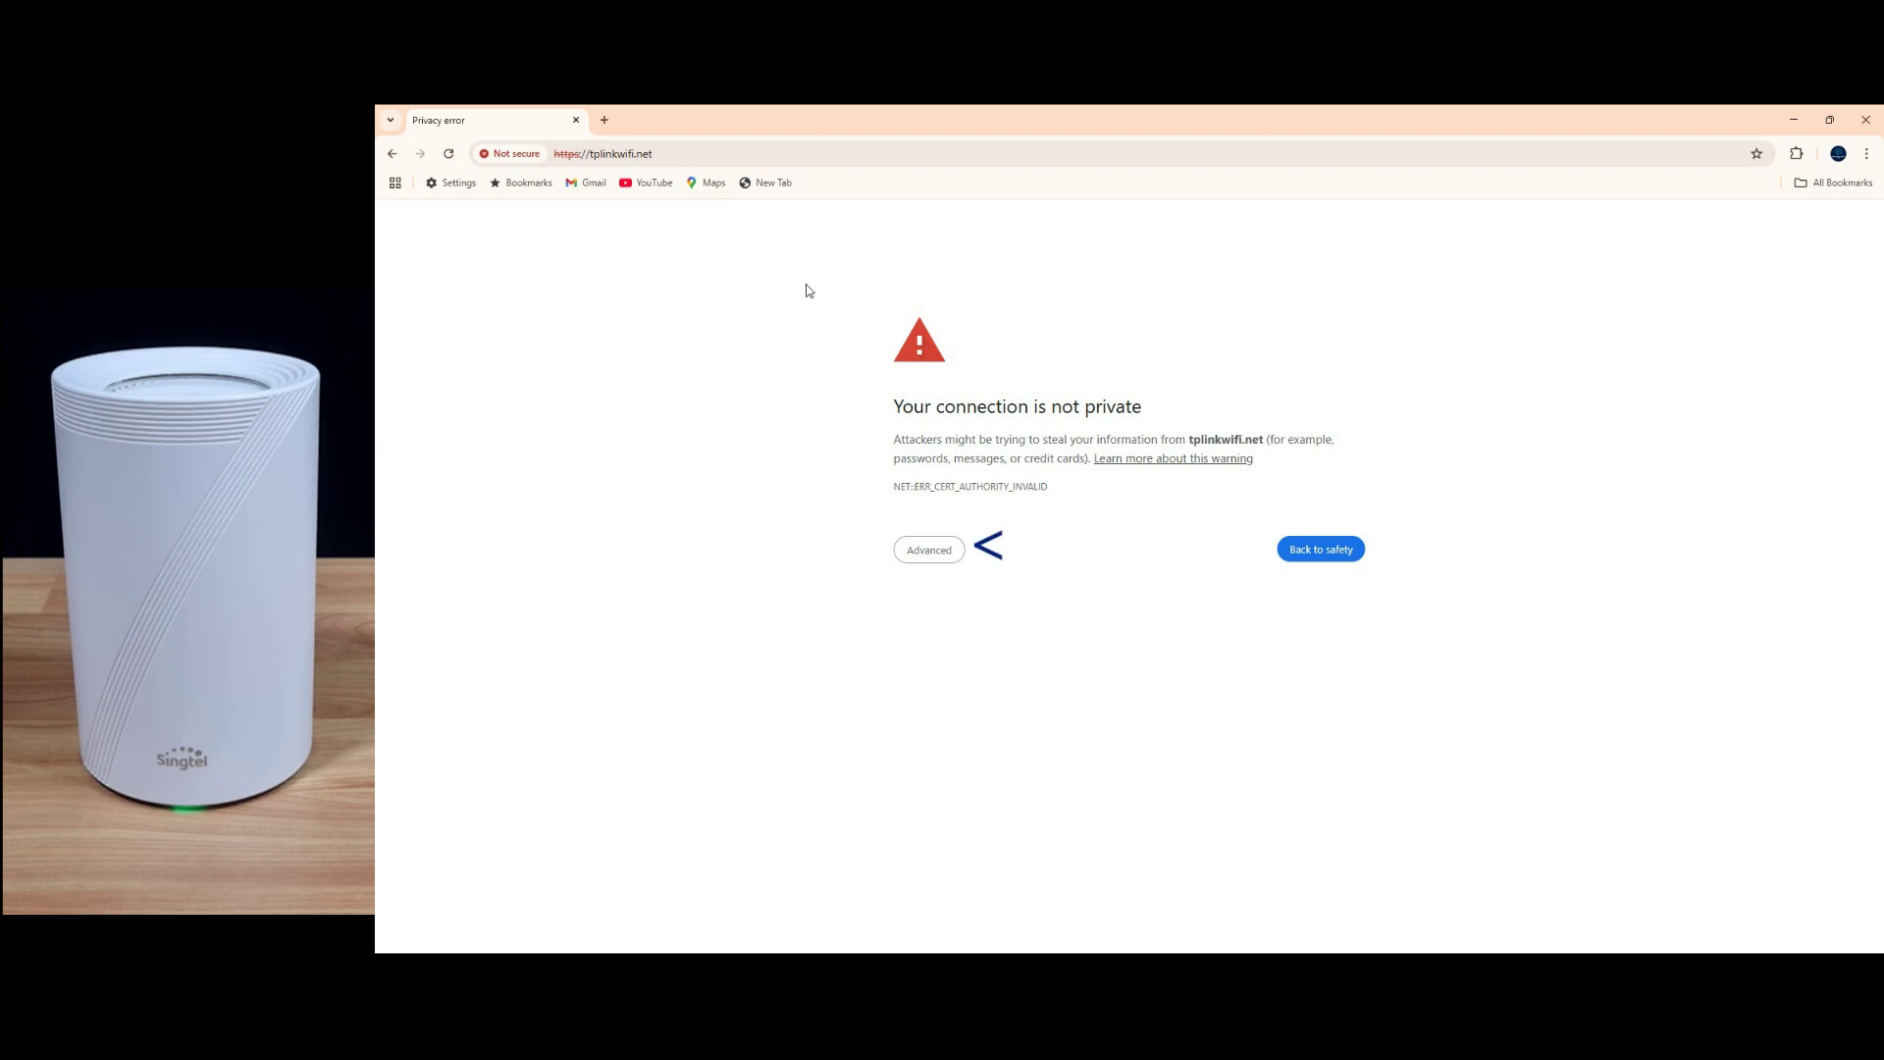
click(950, 555)
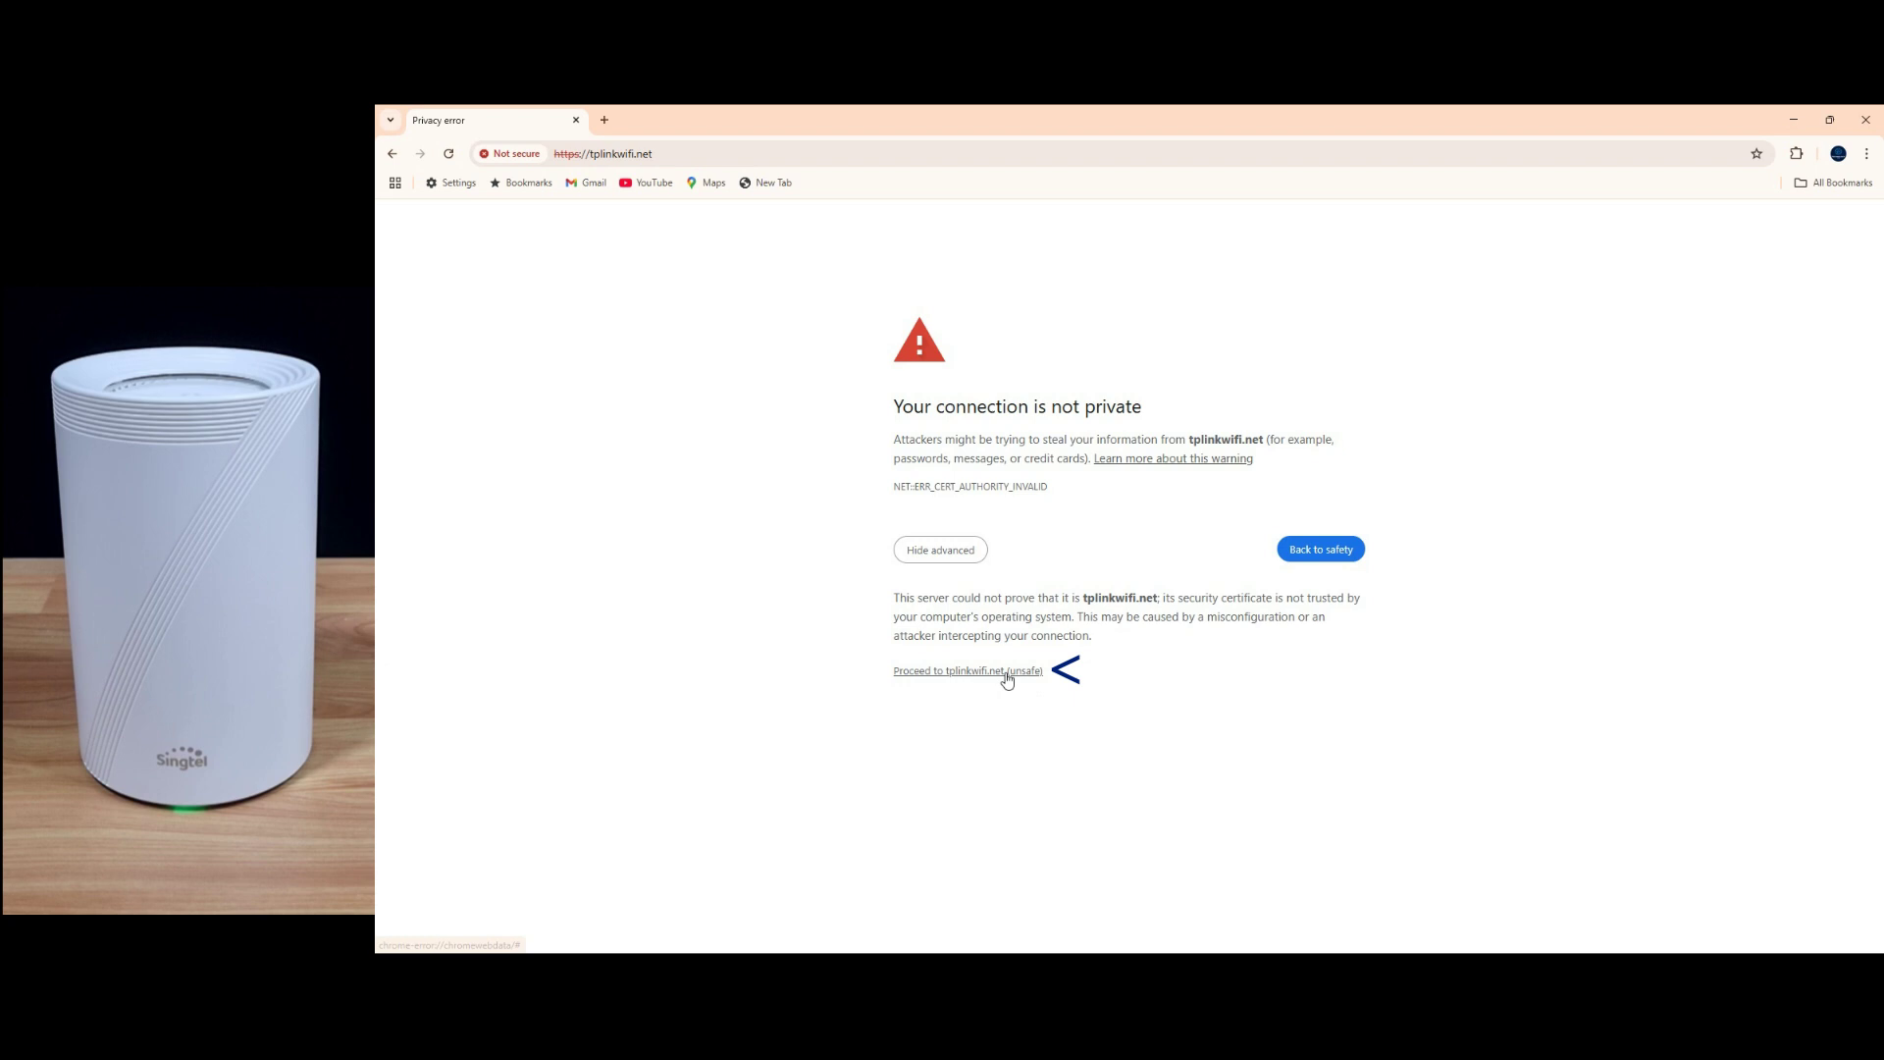
click(1005, 673)
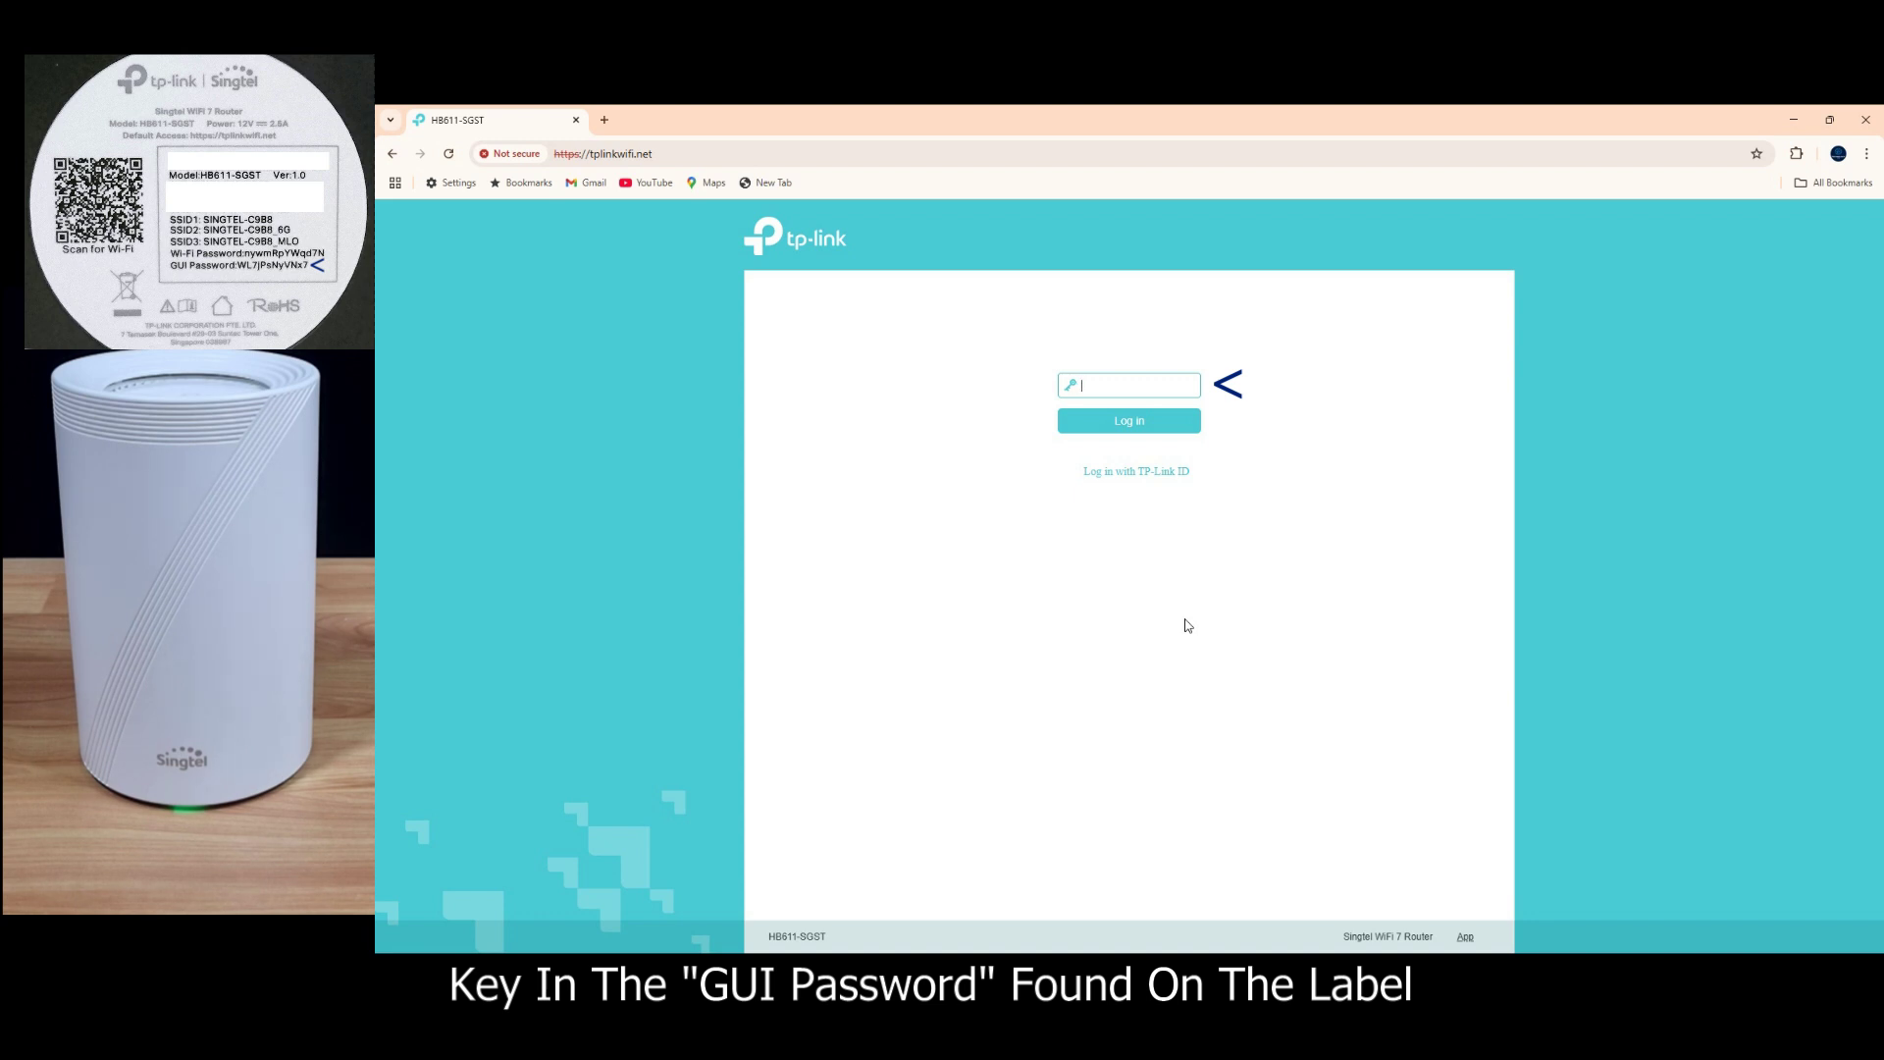
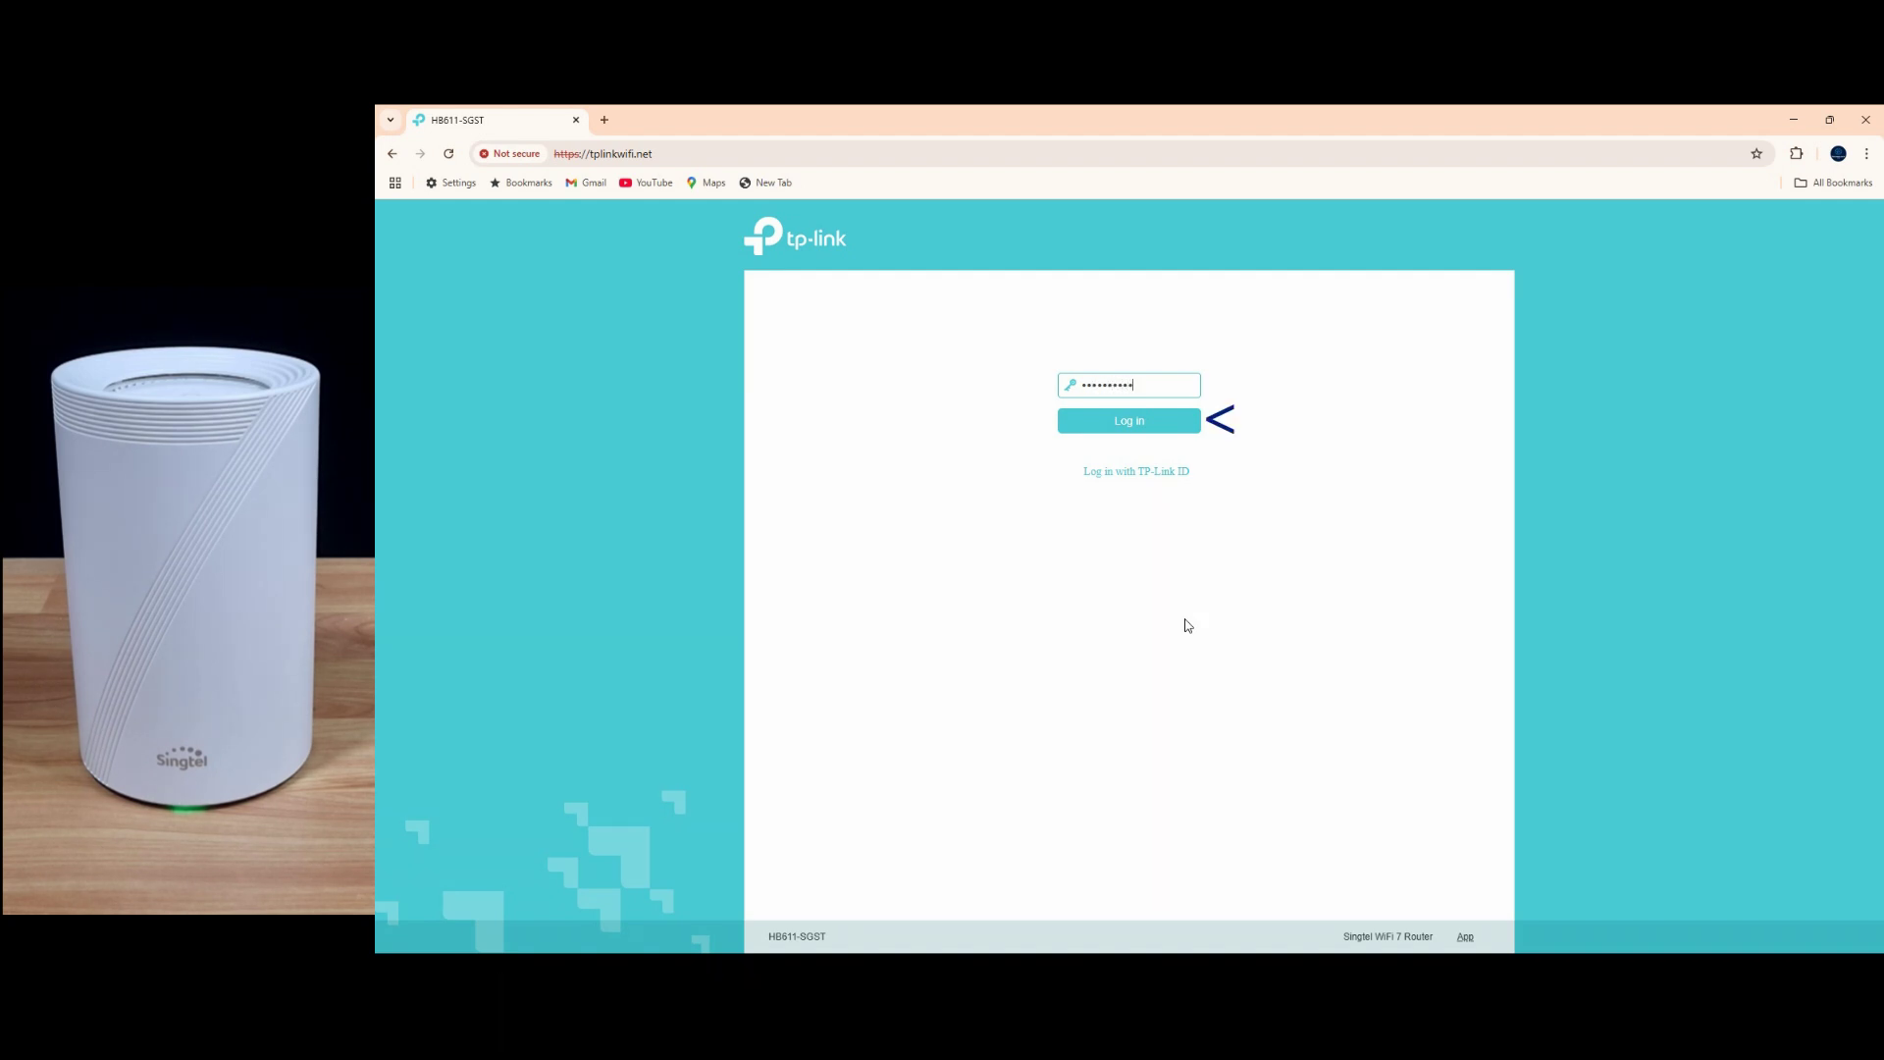
Step: Log in to the router with the GUI password from the router label
click(1125, 421)
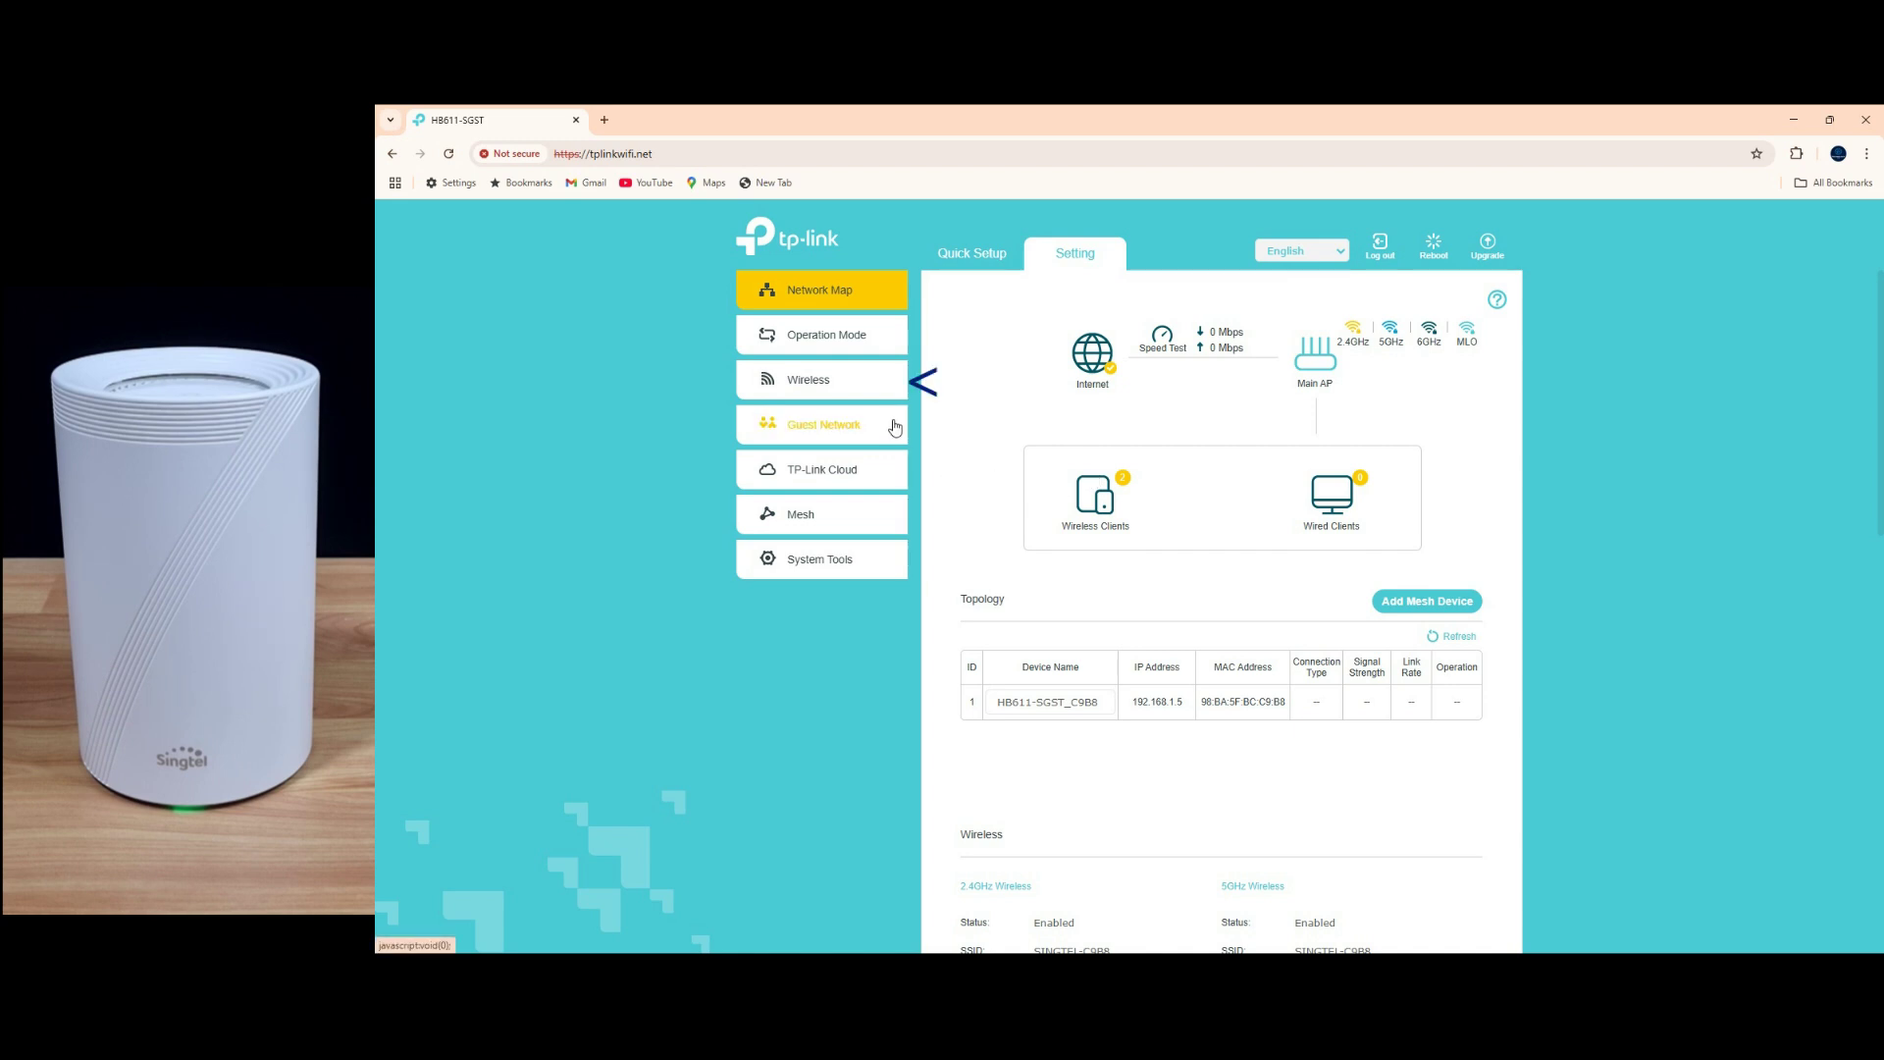
Step: Check the current SSID and password under Wireless Settings, then bring up Operation Mode
click(850, 382)
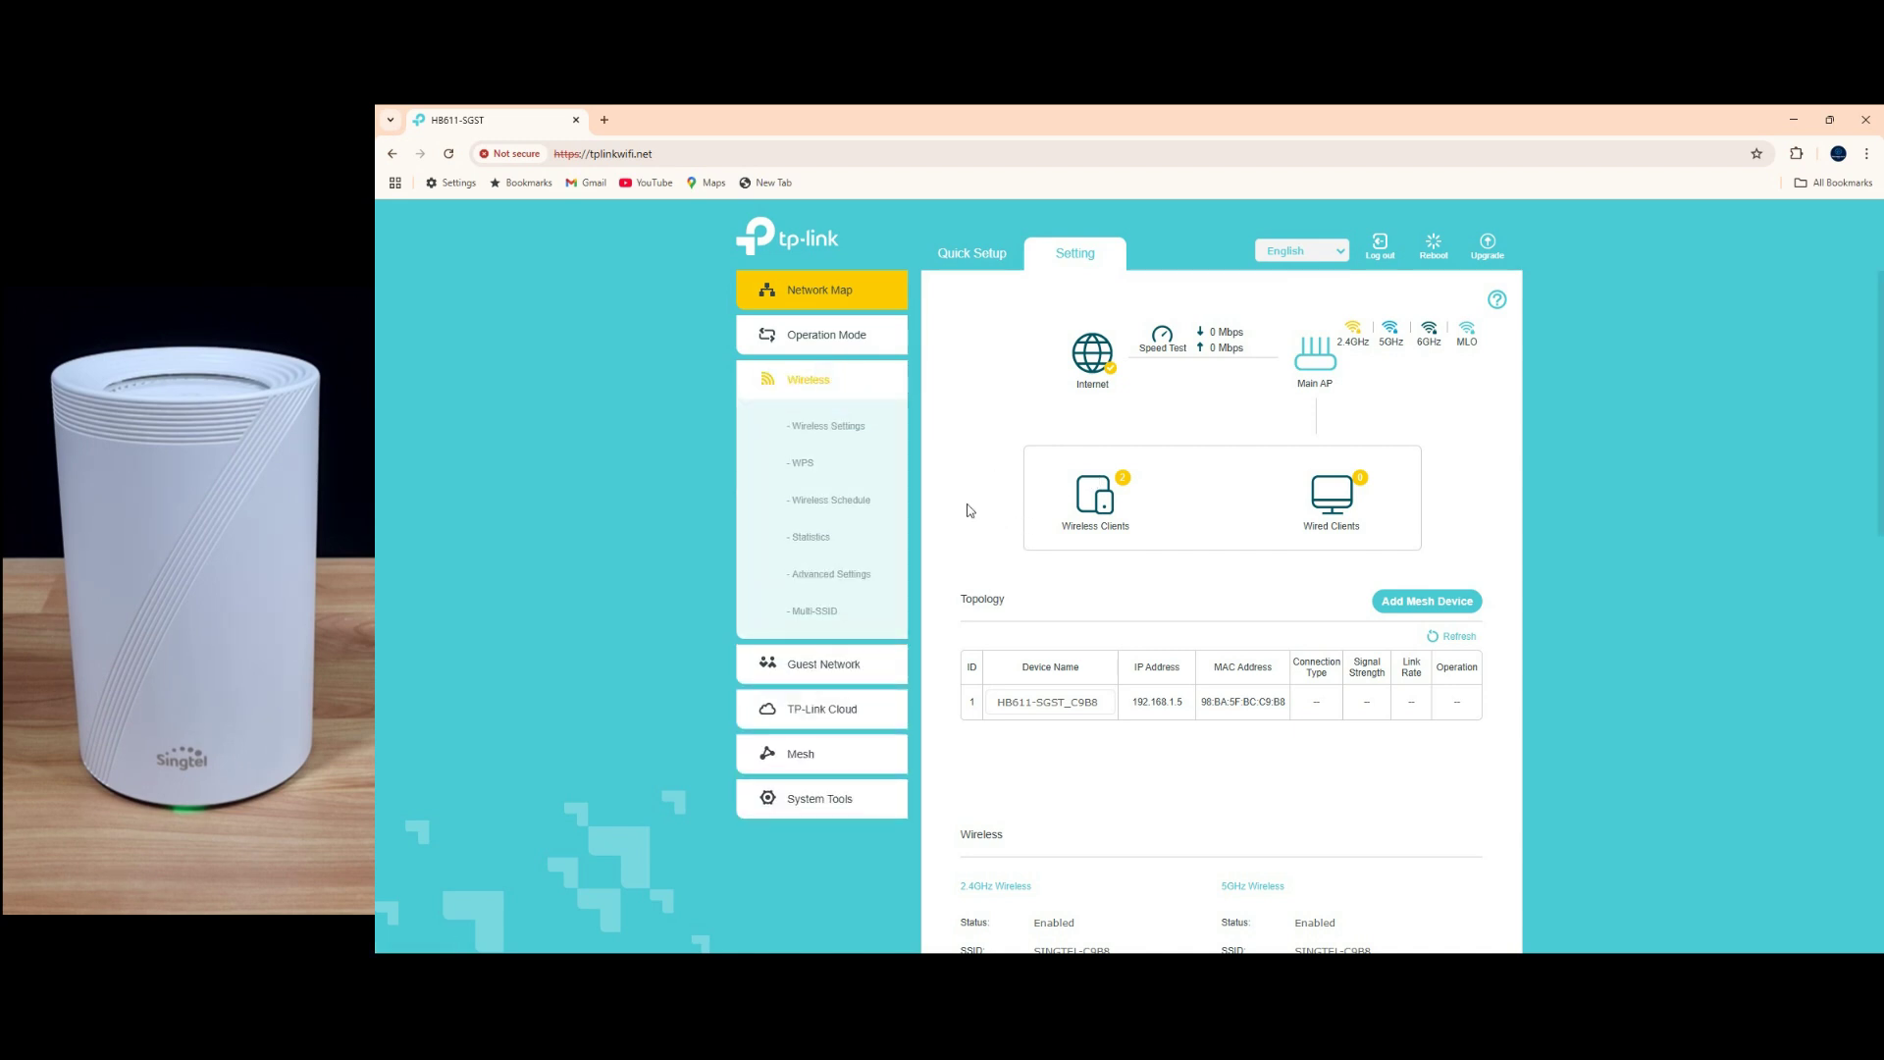
click(833, 431)
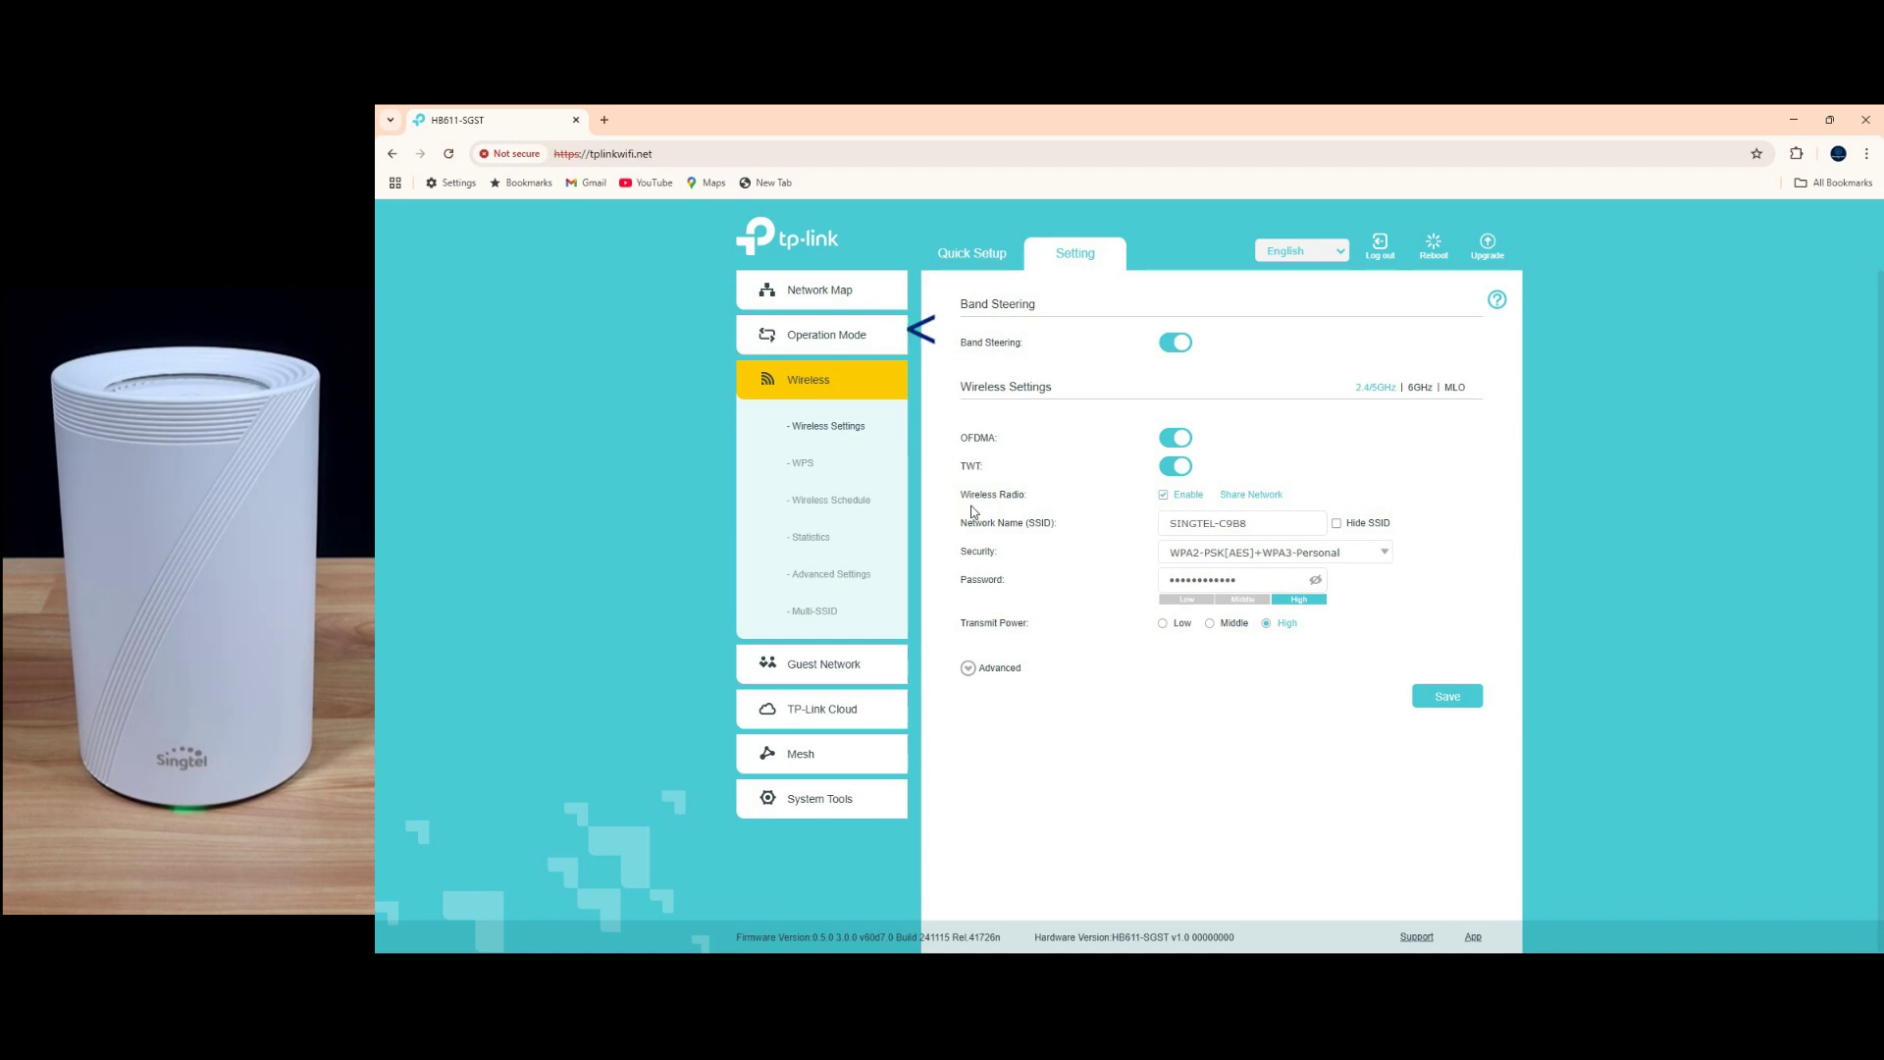
click(840, 341)
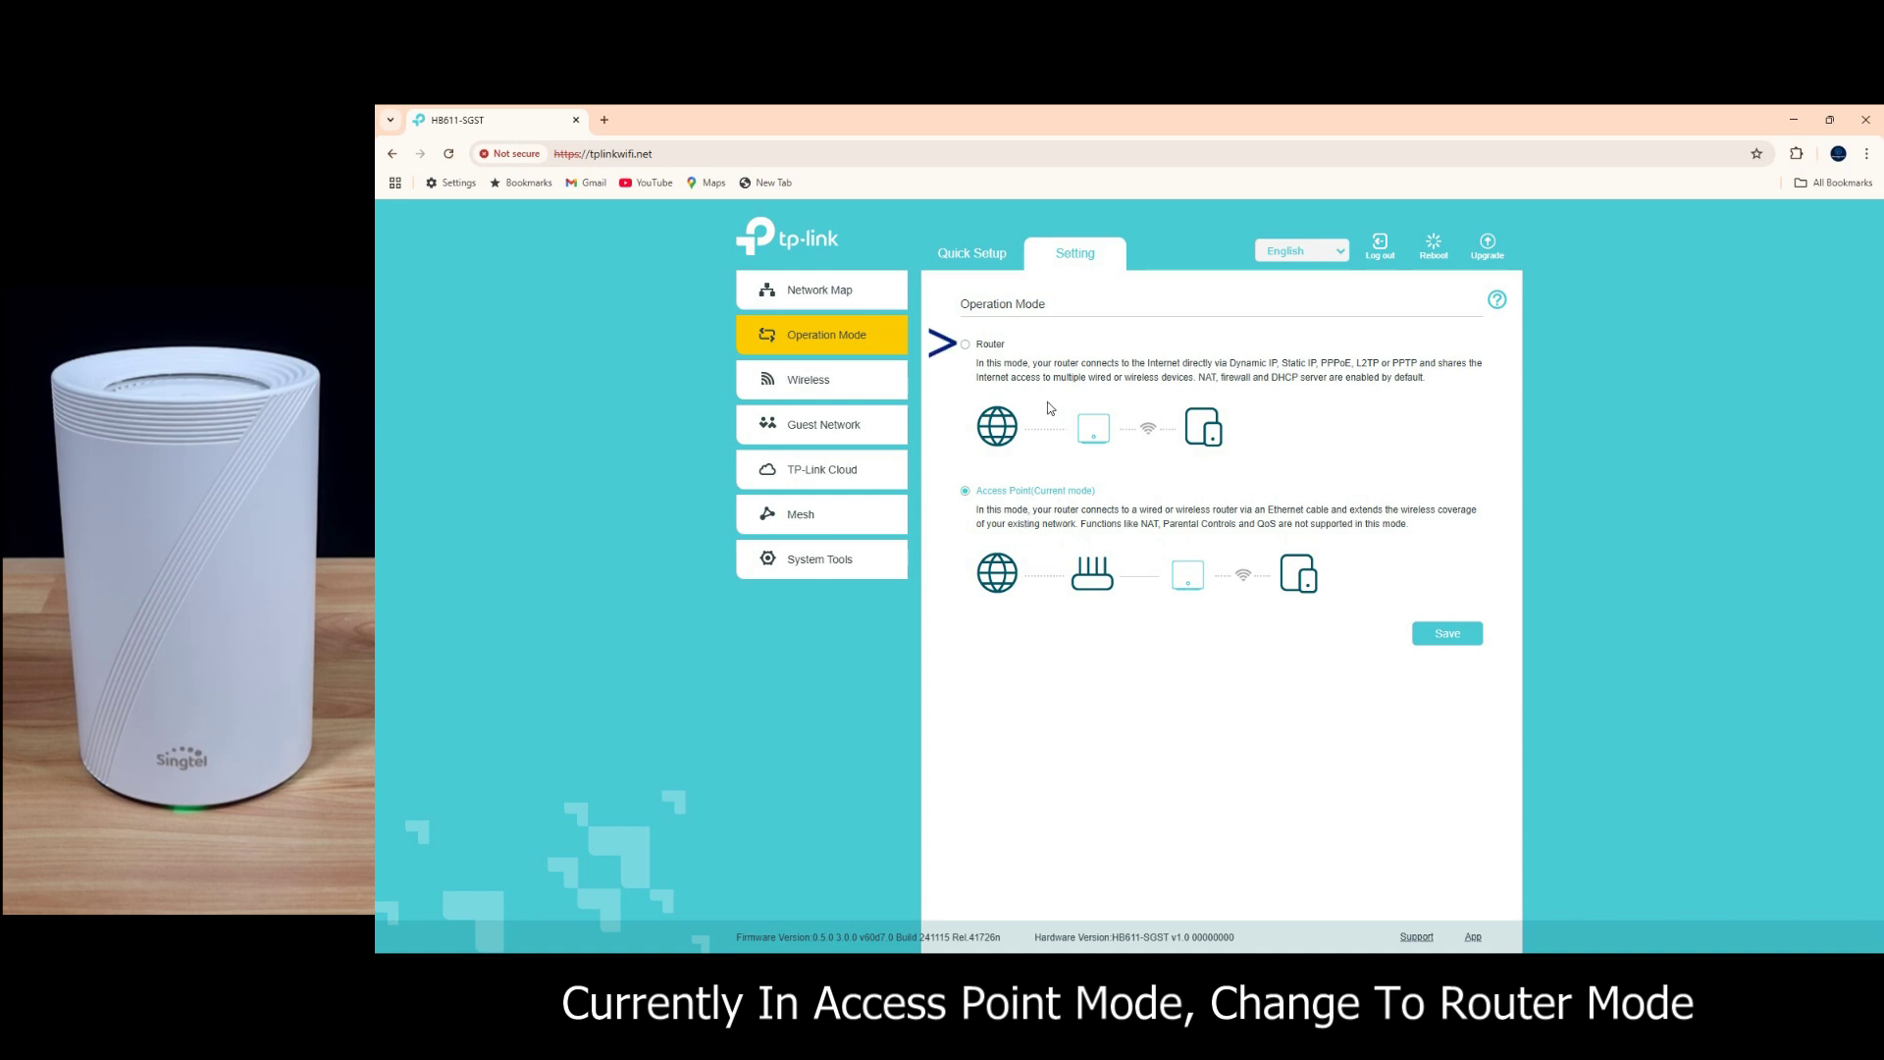
Step: Switch the operation mode from Access Point to Router, save, and confirm the reboot
click(966, 346)
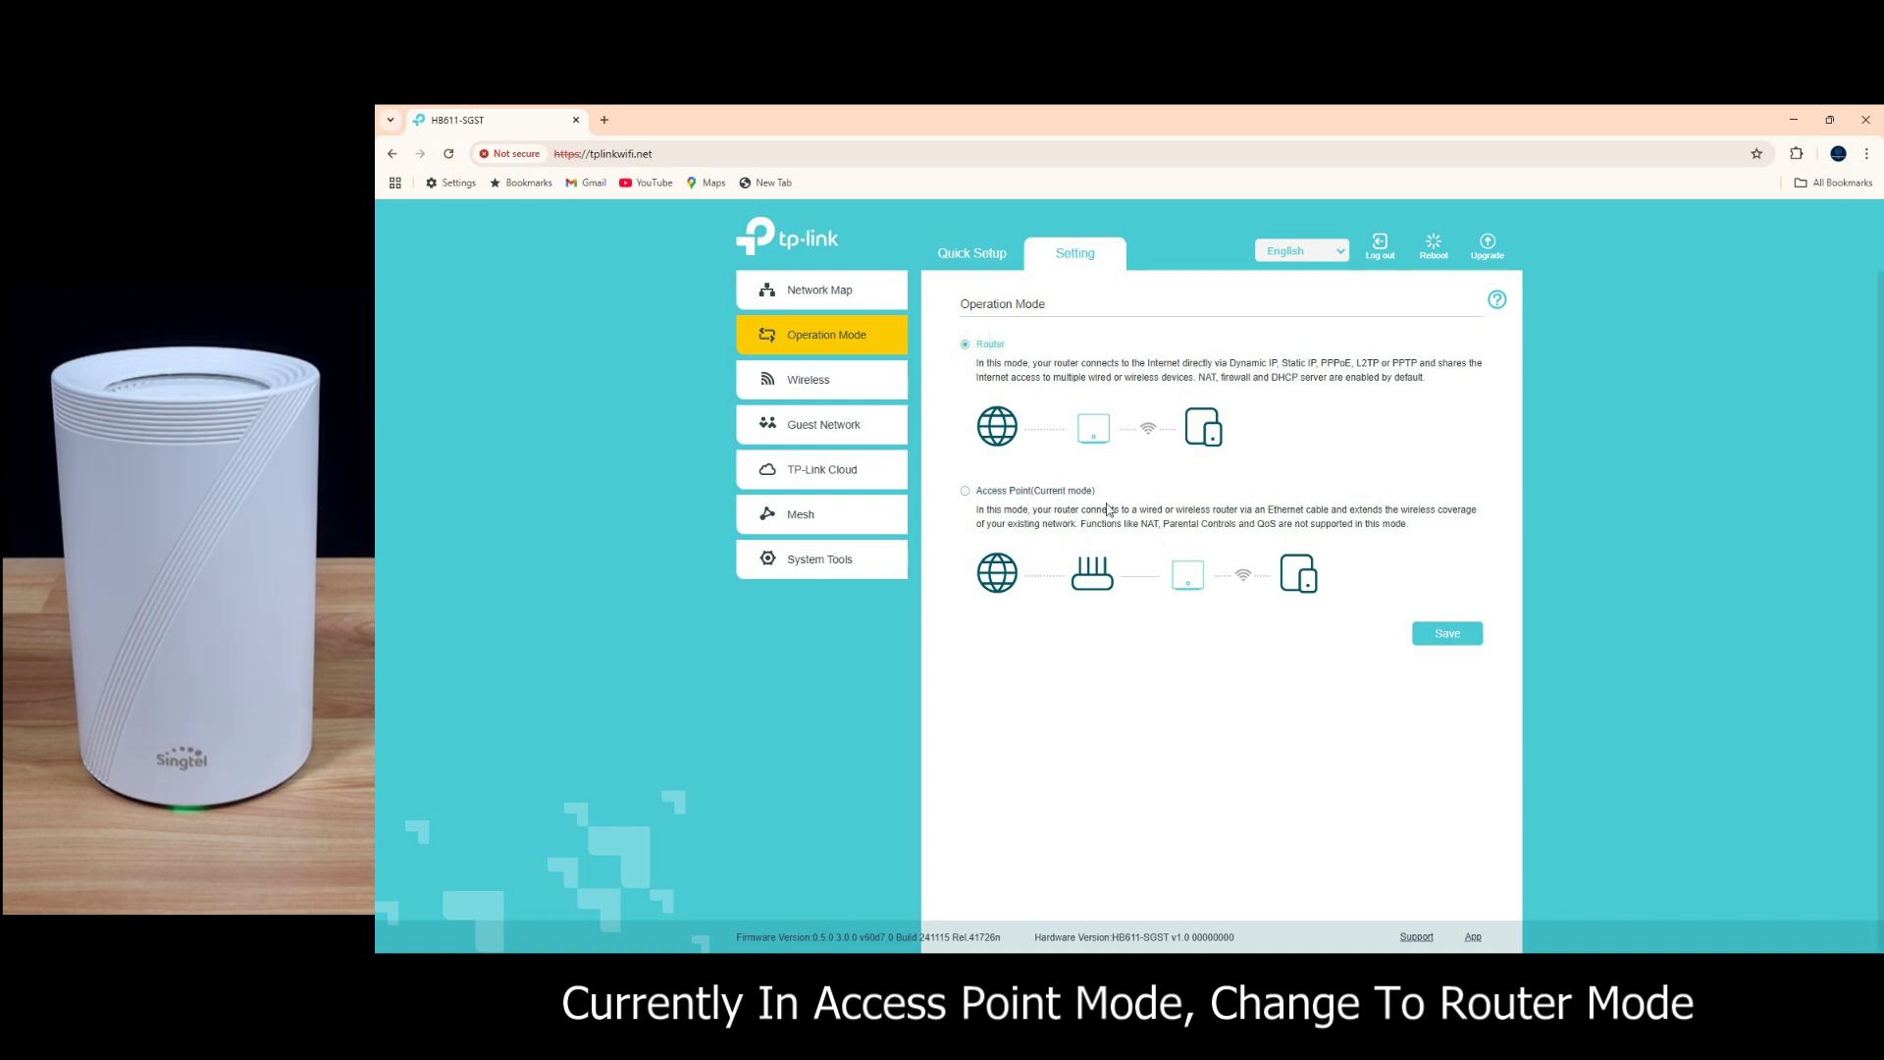
click(1431, 643)
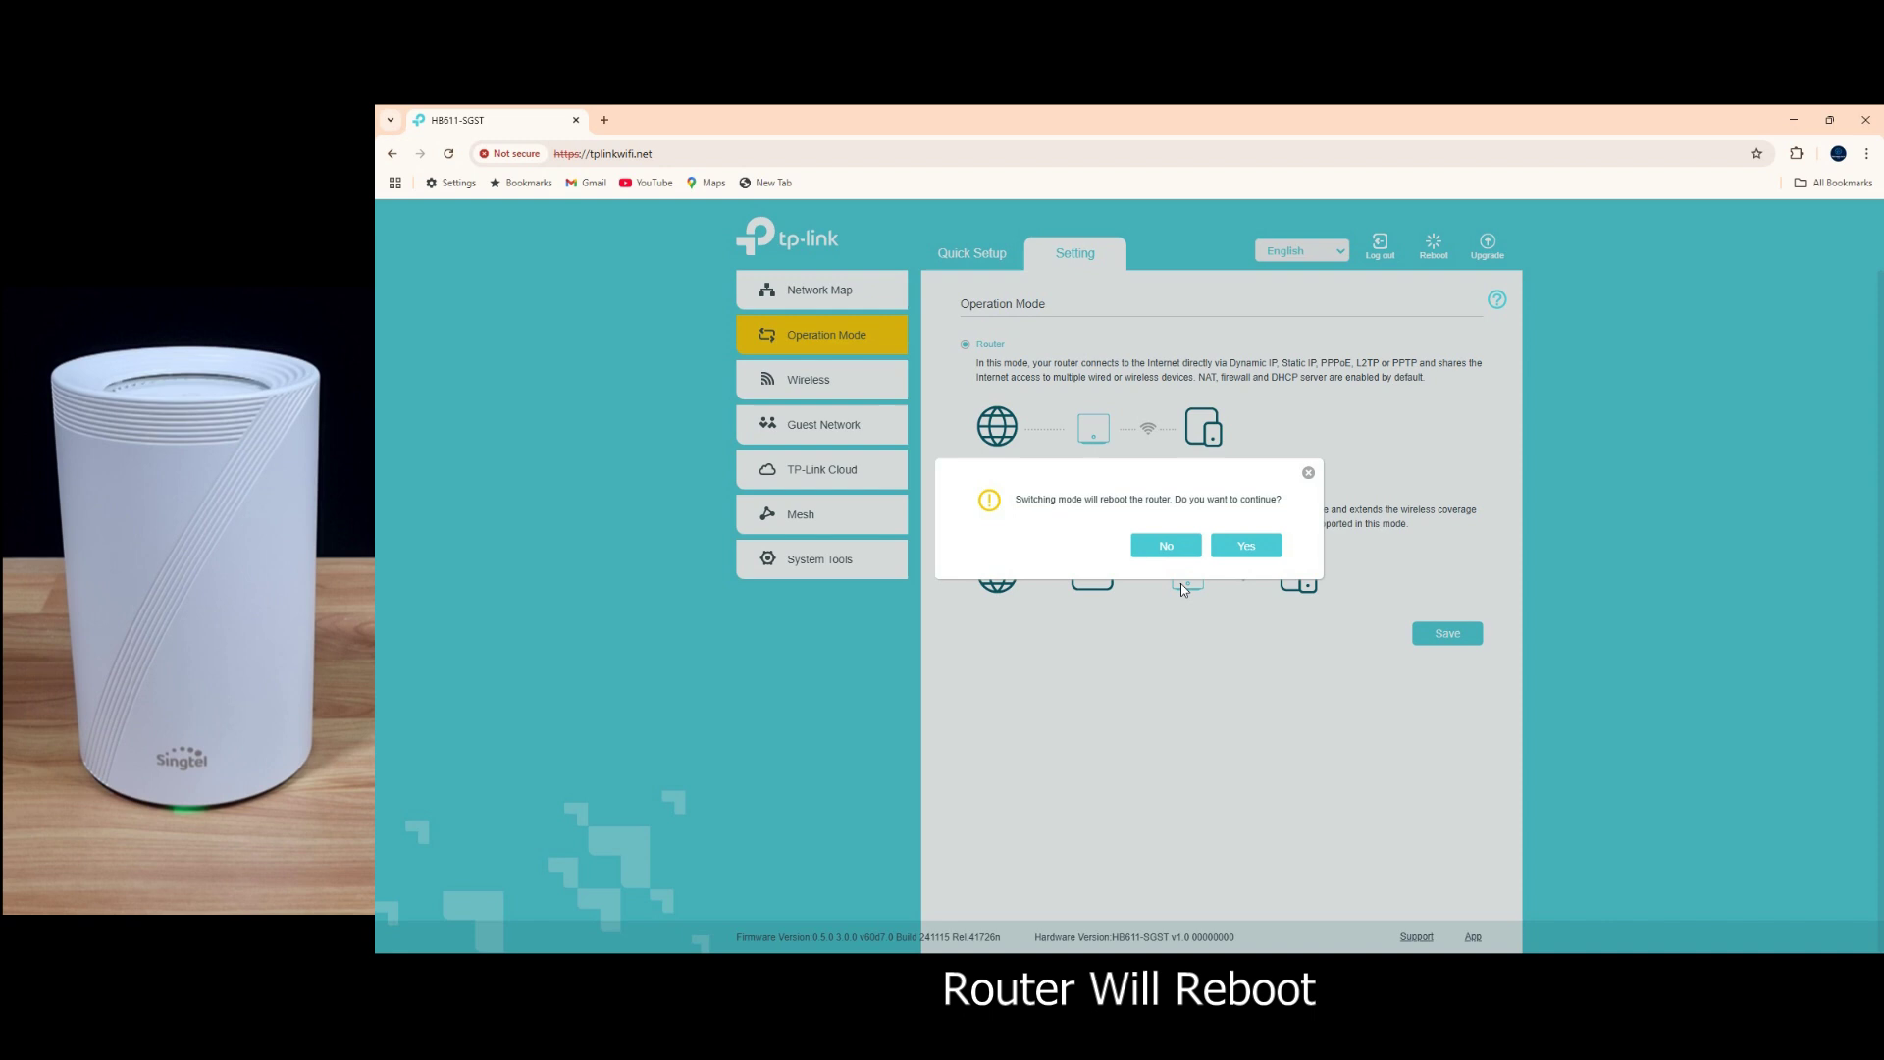
click(1253, 550)
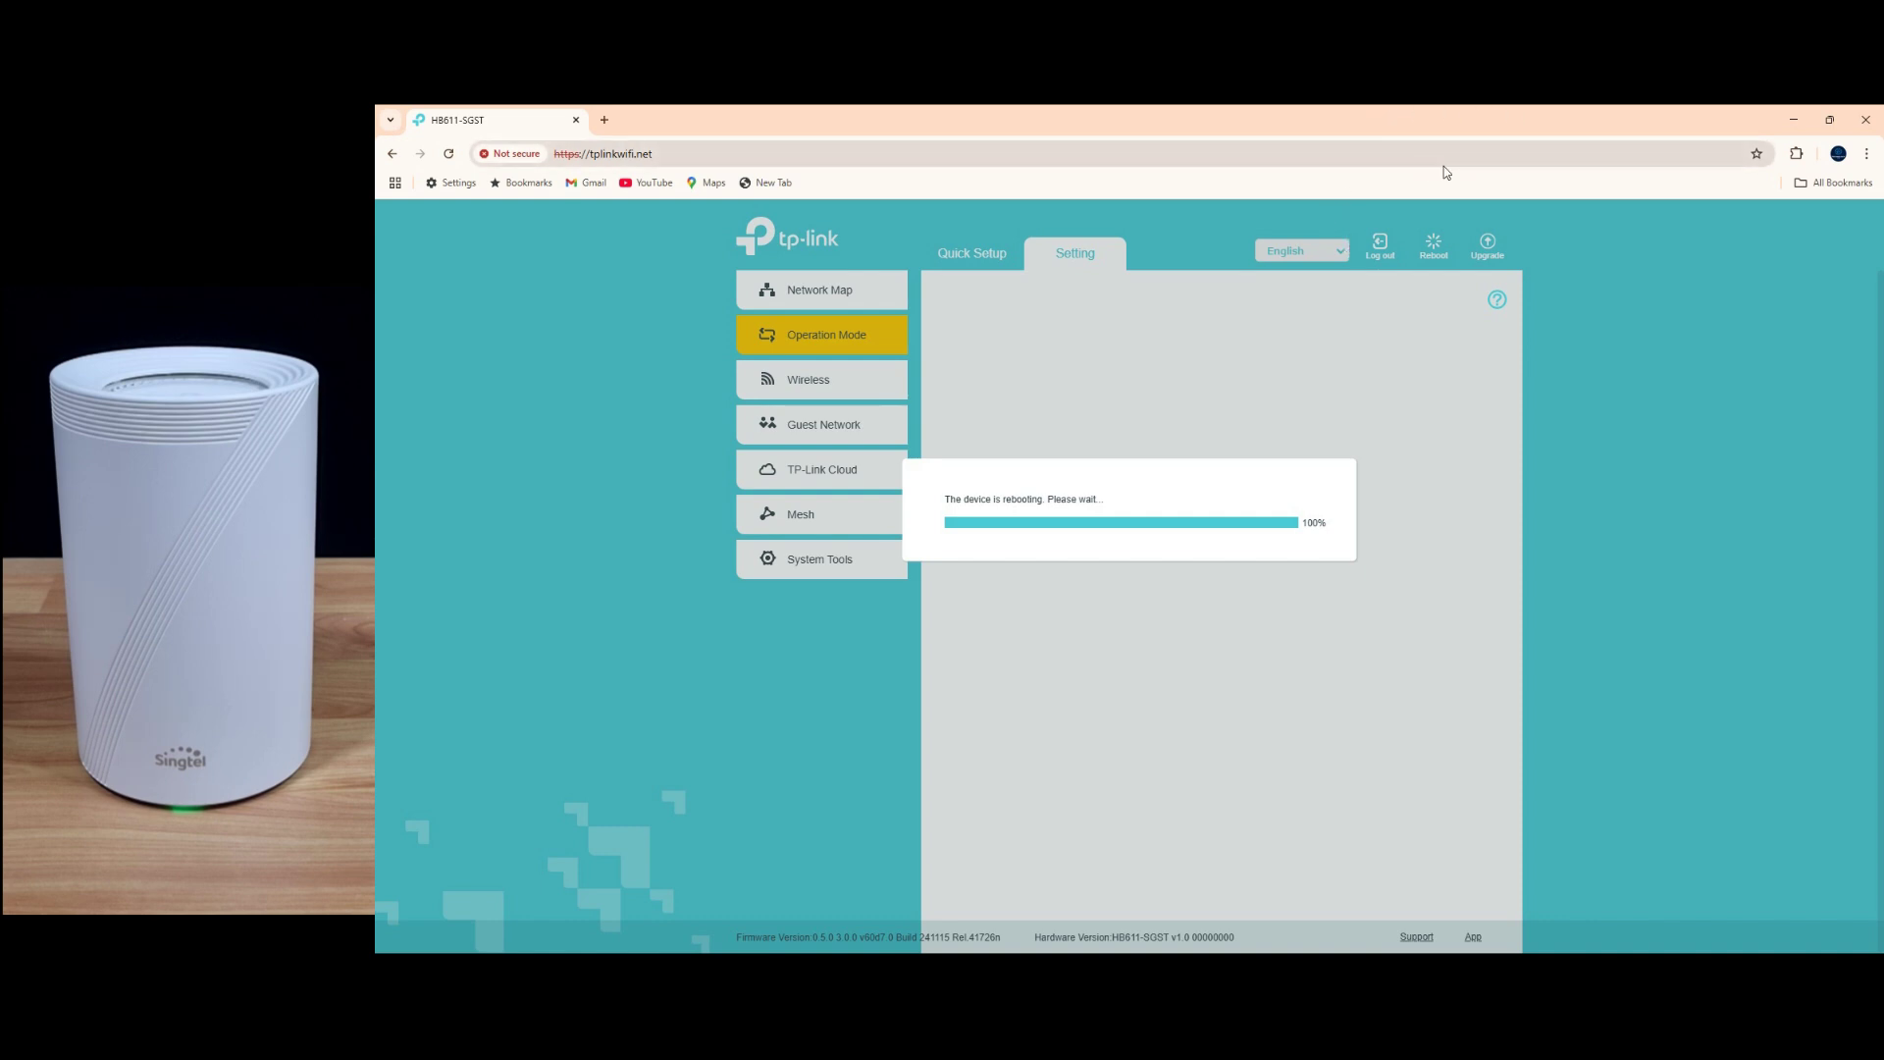
Step: In a new tab, load tplinkwifi.net again and proceed past the privacy warning
click(604, 120)
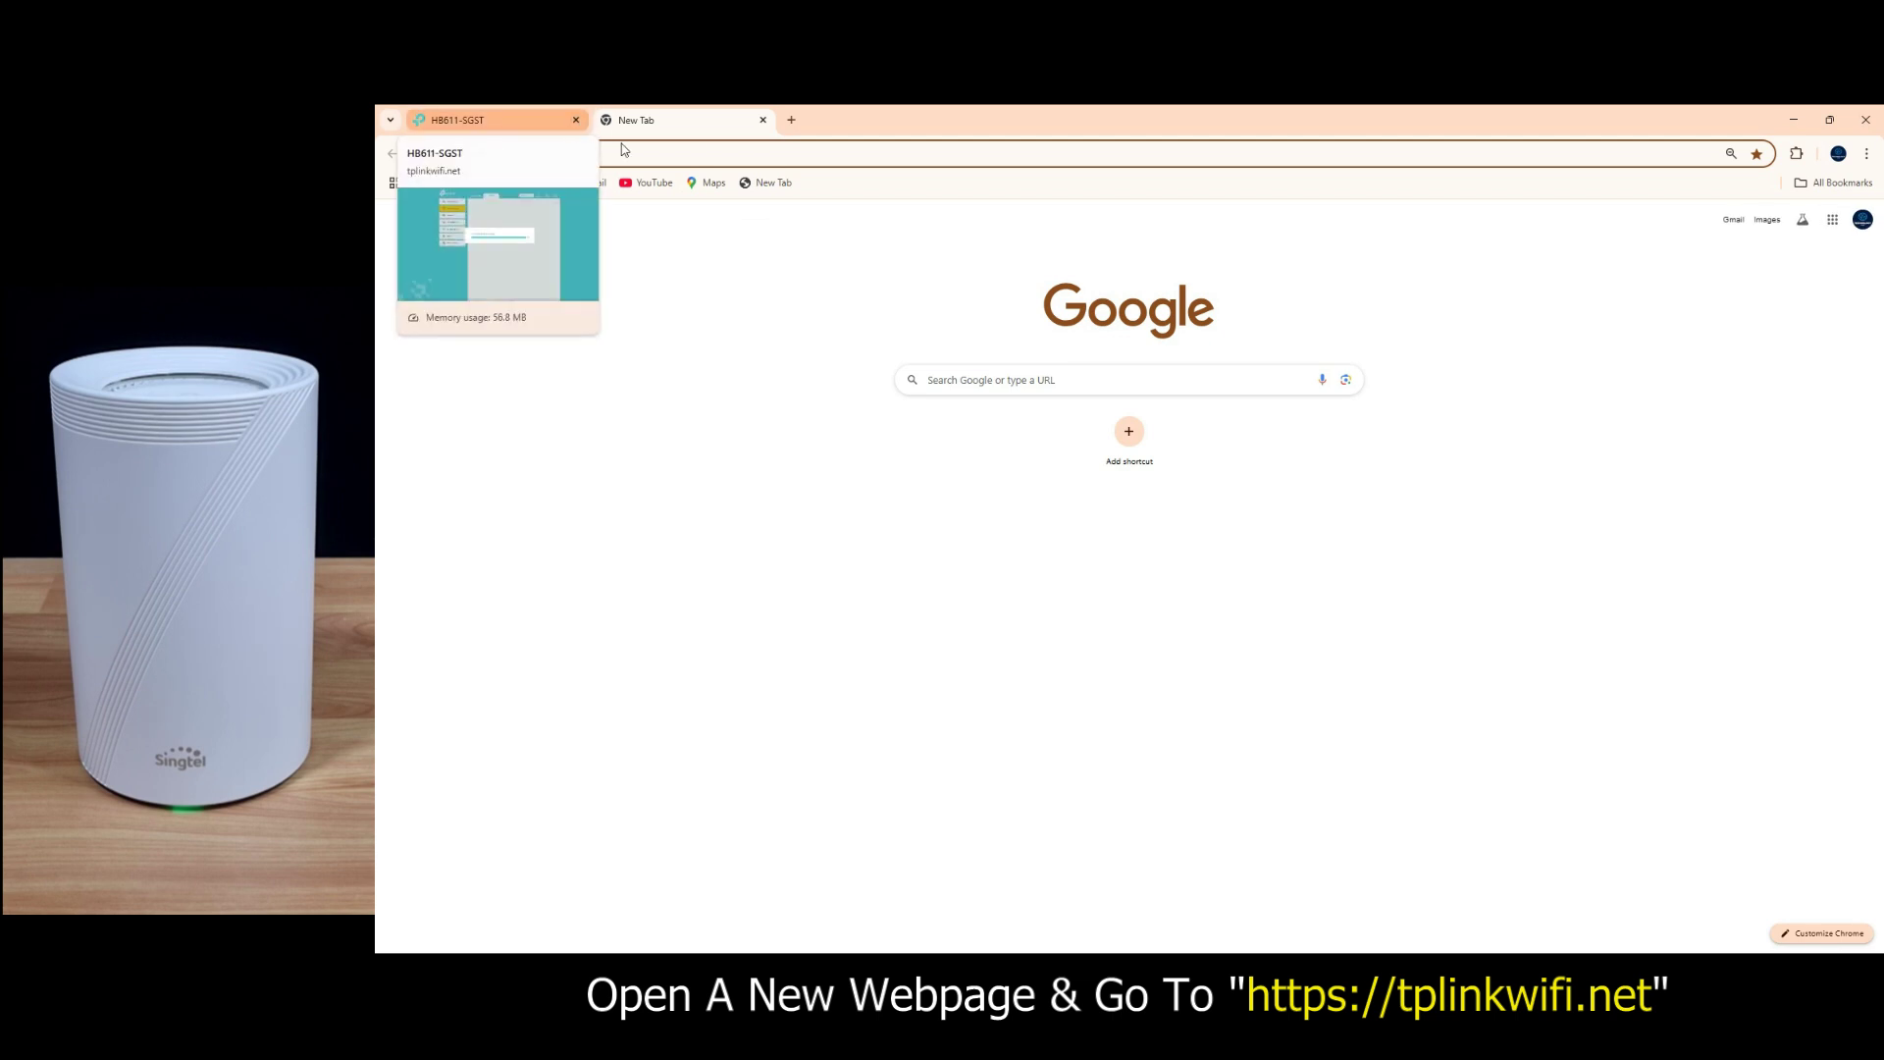
click(695, 154)
text(tplink)
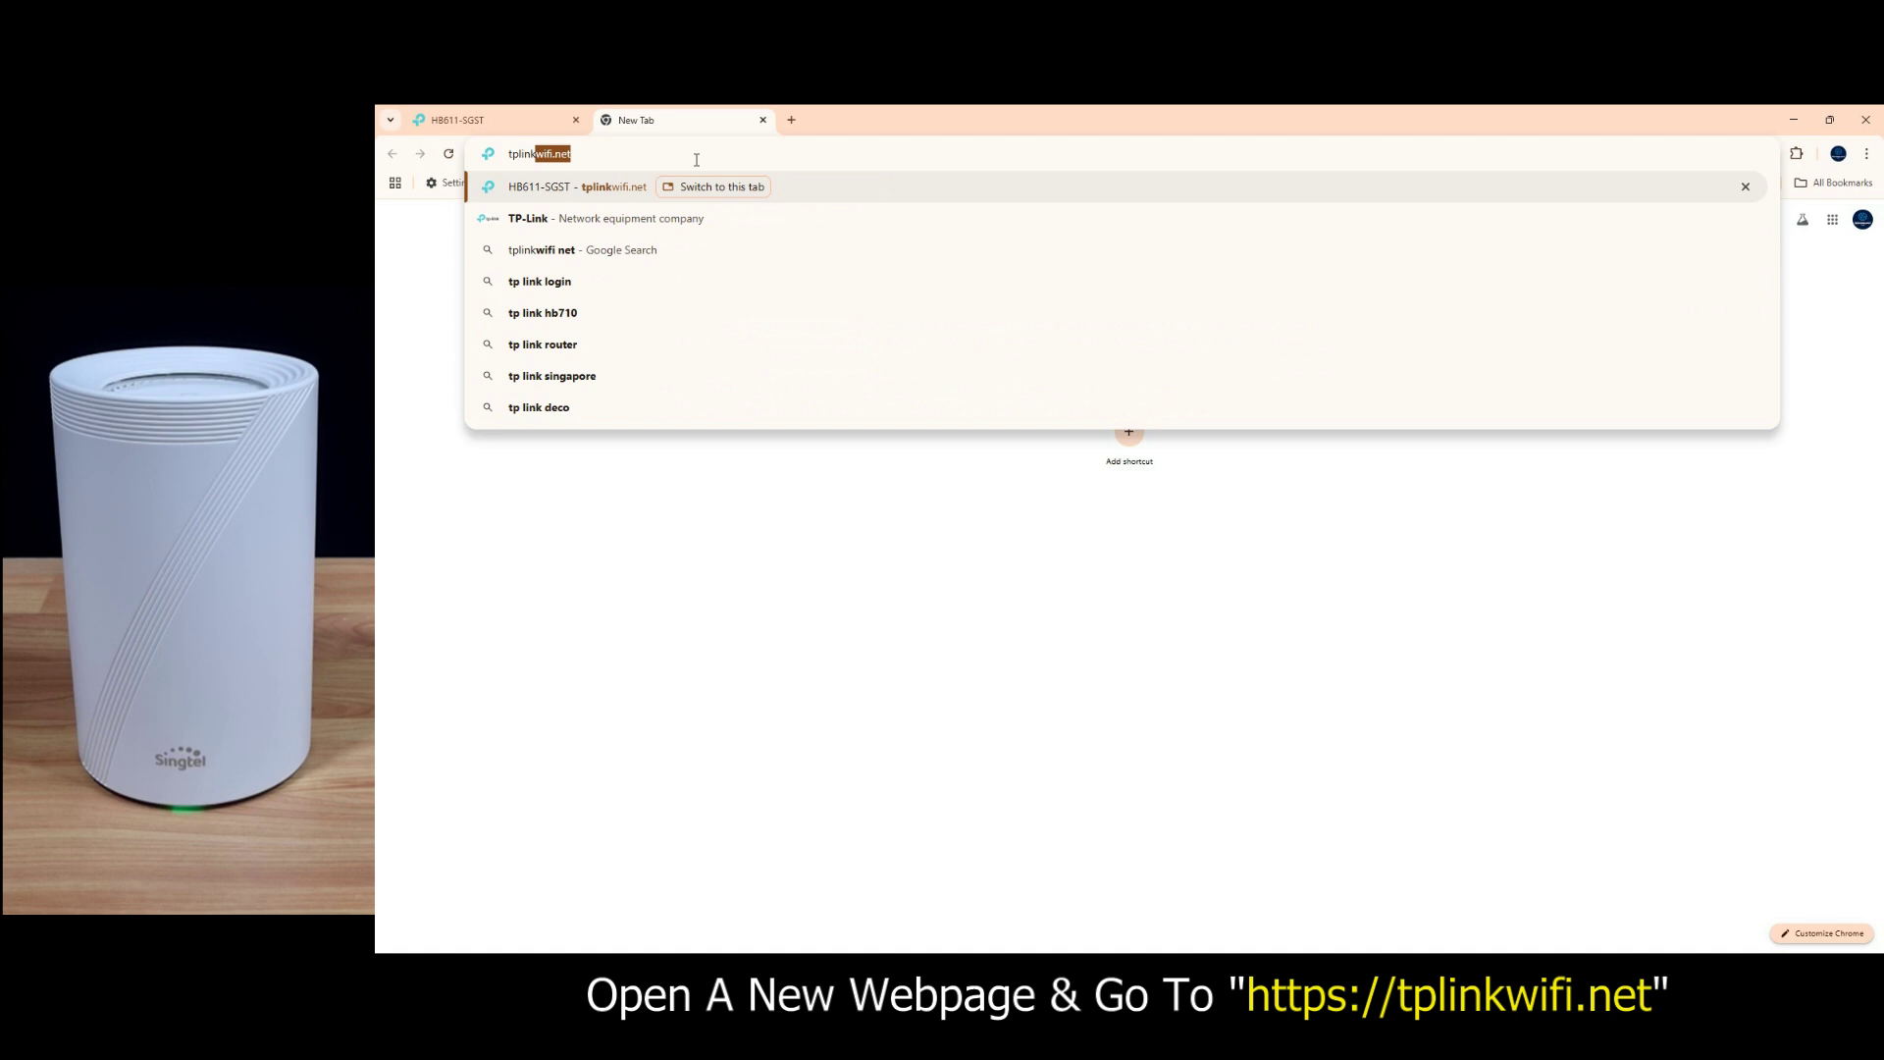
text(wifi.m)
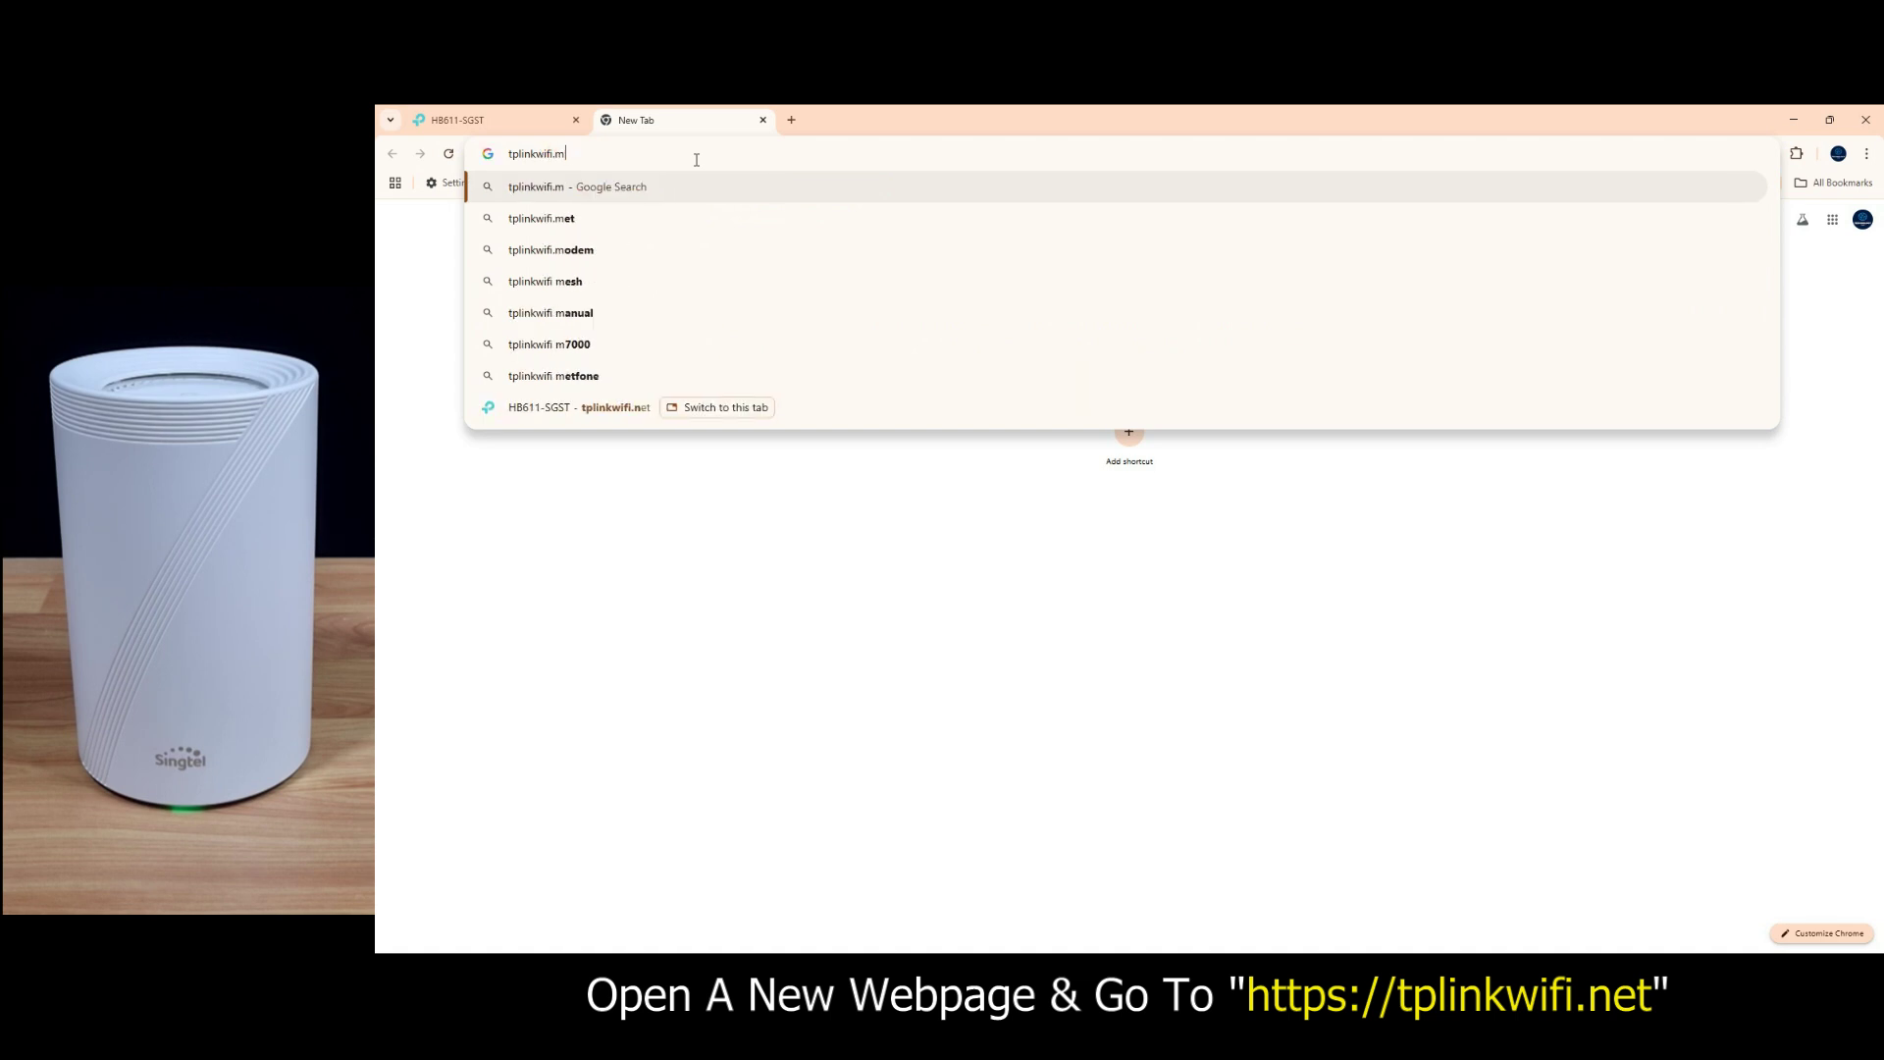
key(BackSpace)
text(ne)
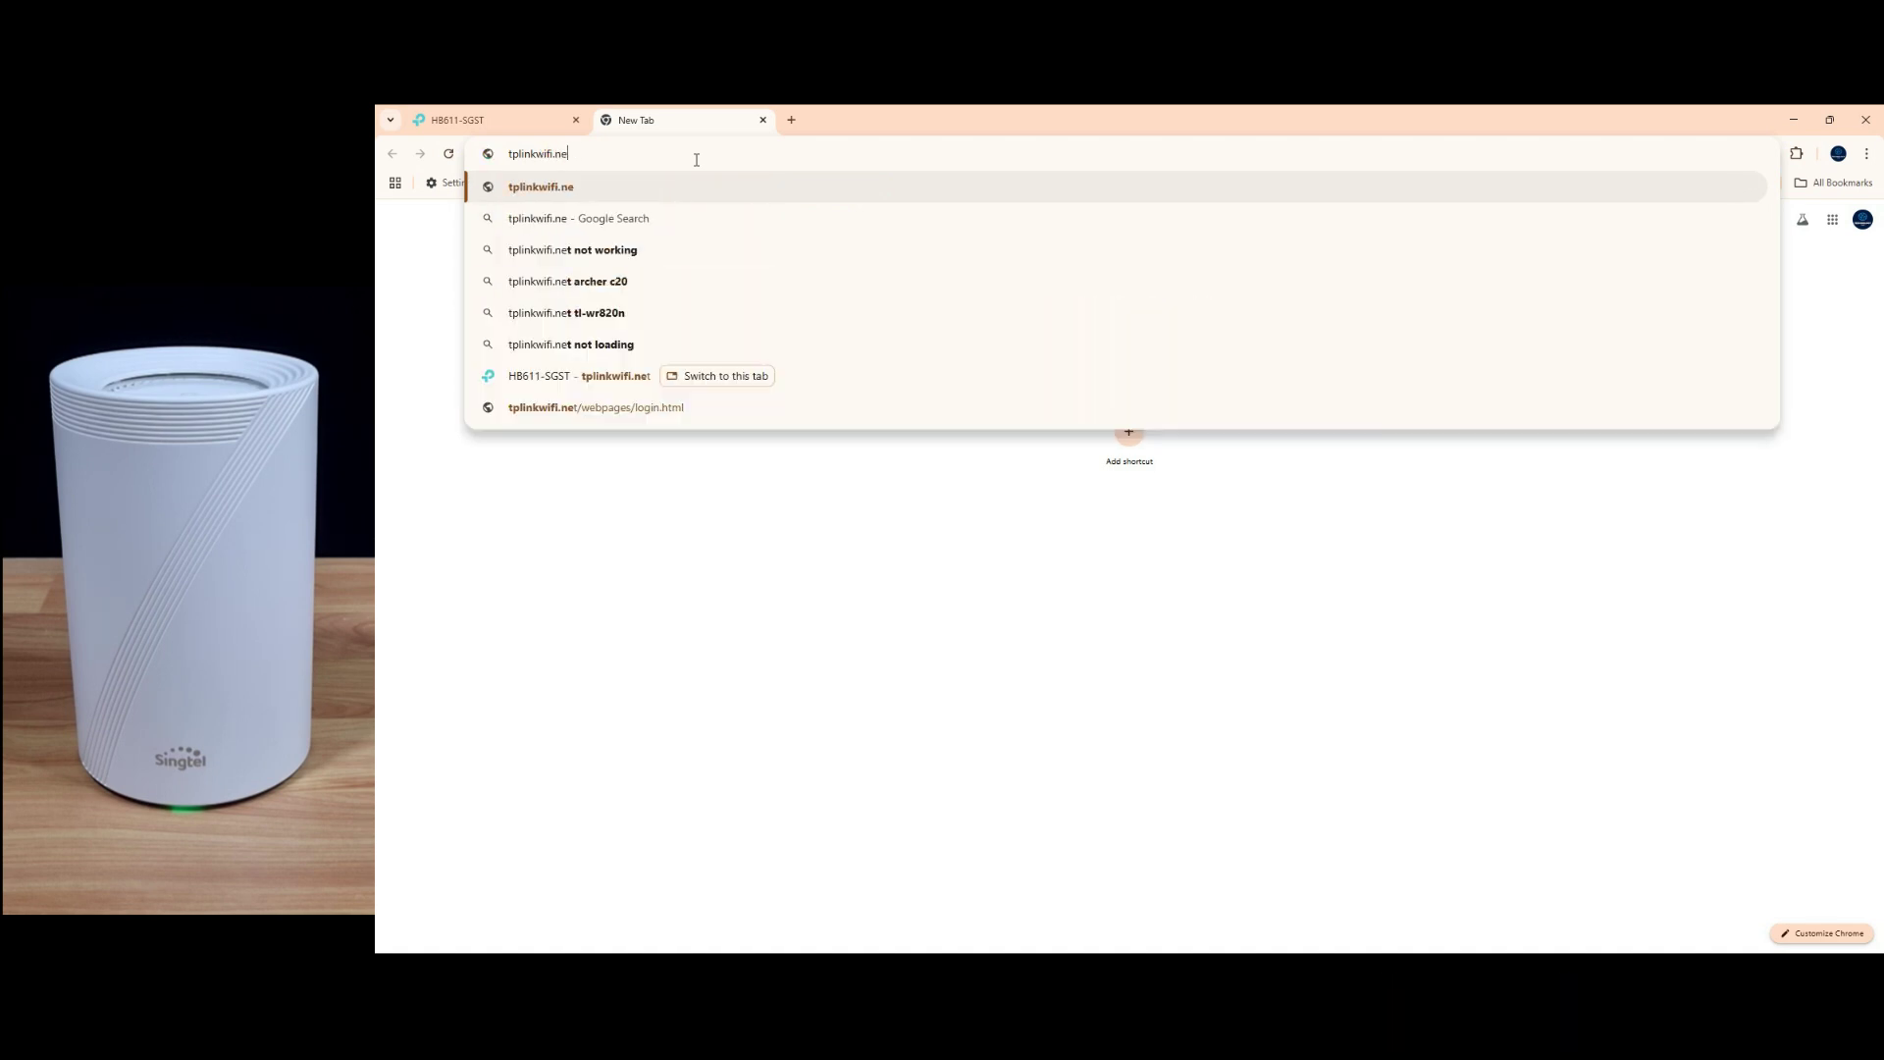
text(t)
key(Return)
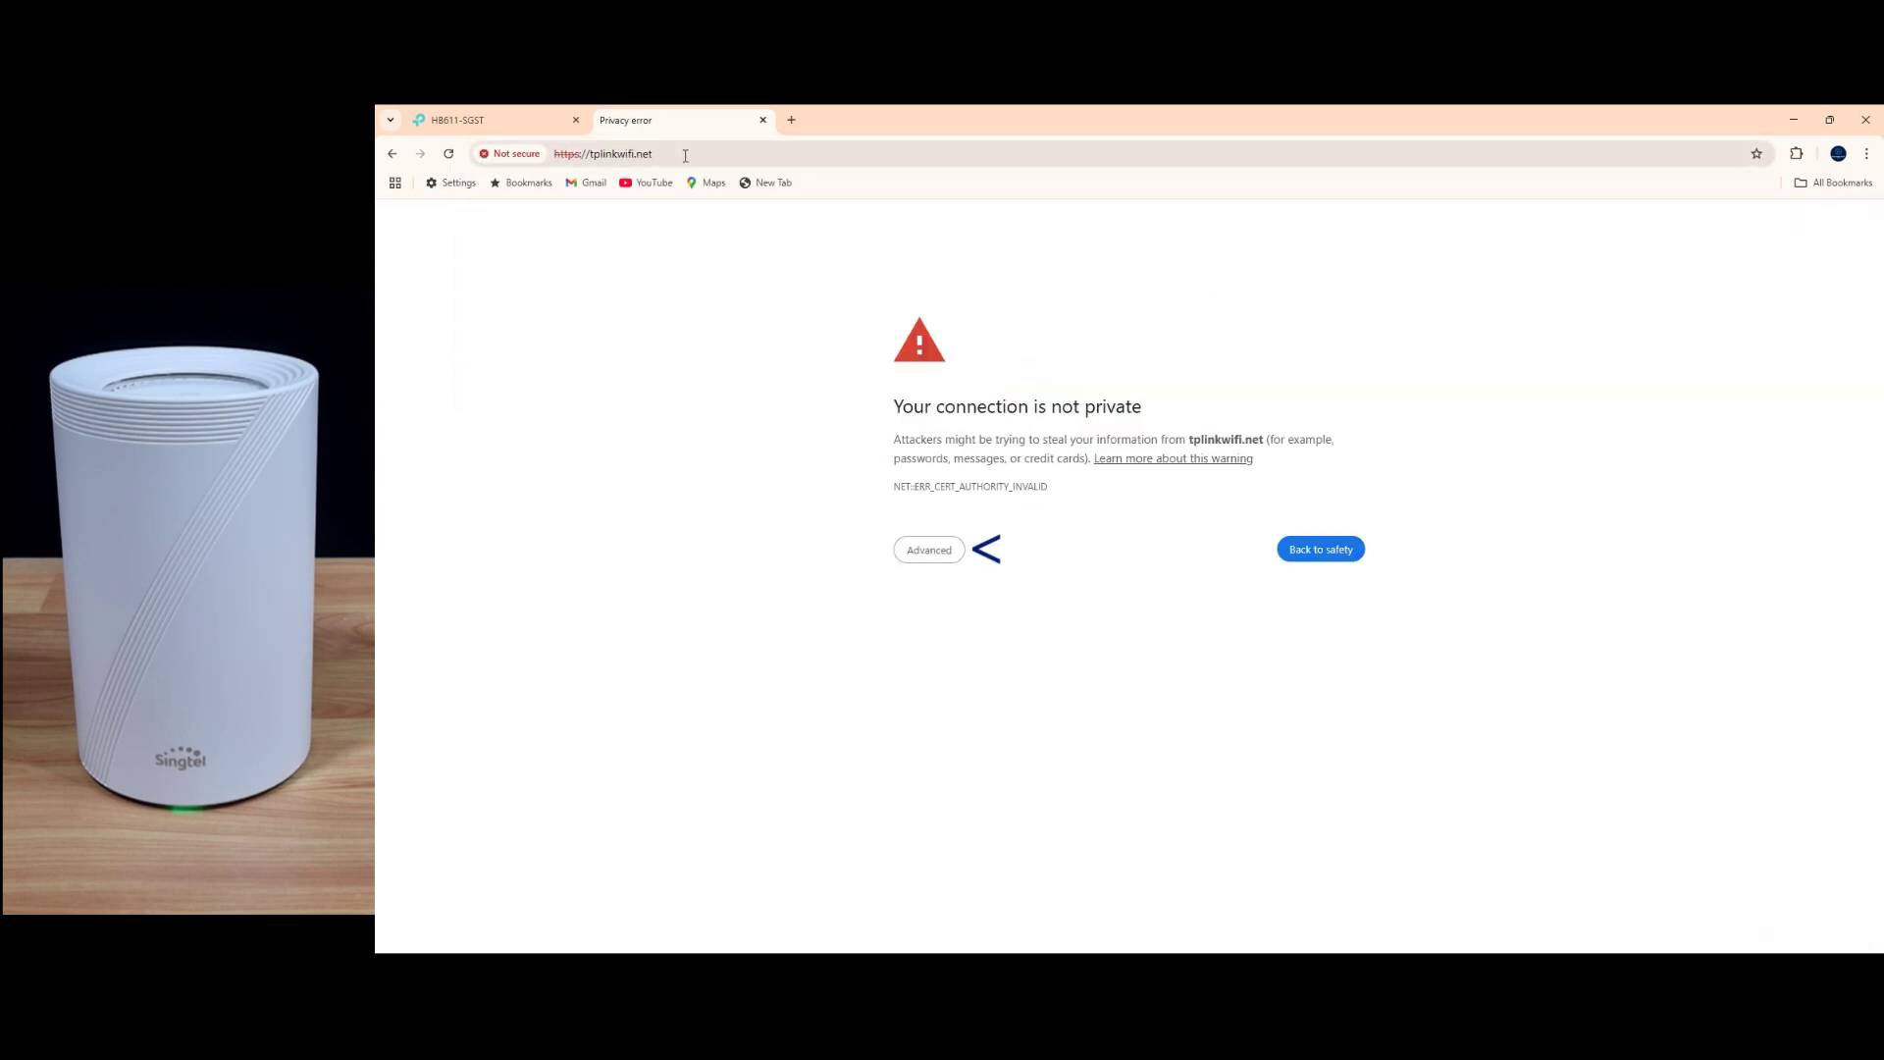
click(930, 553)
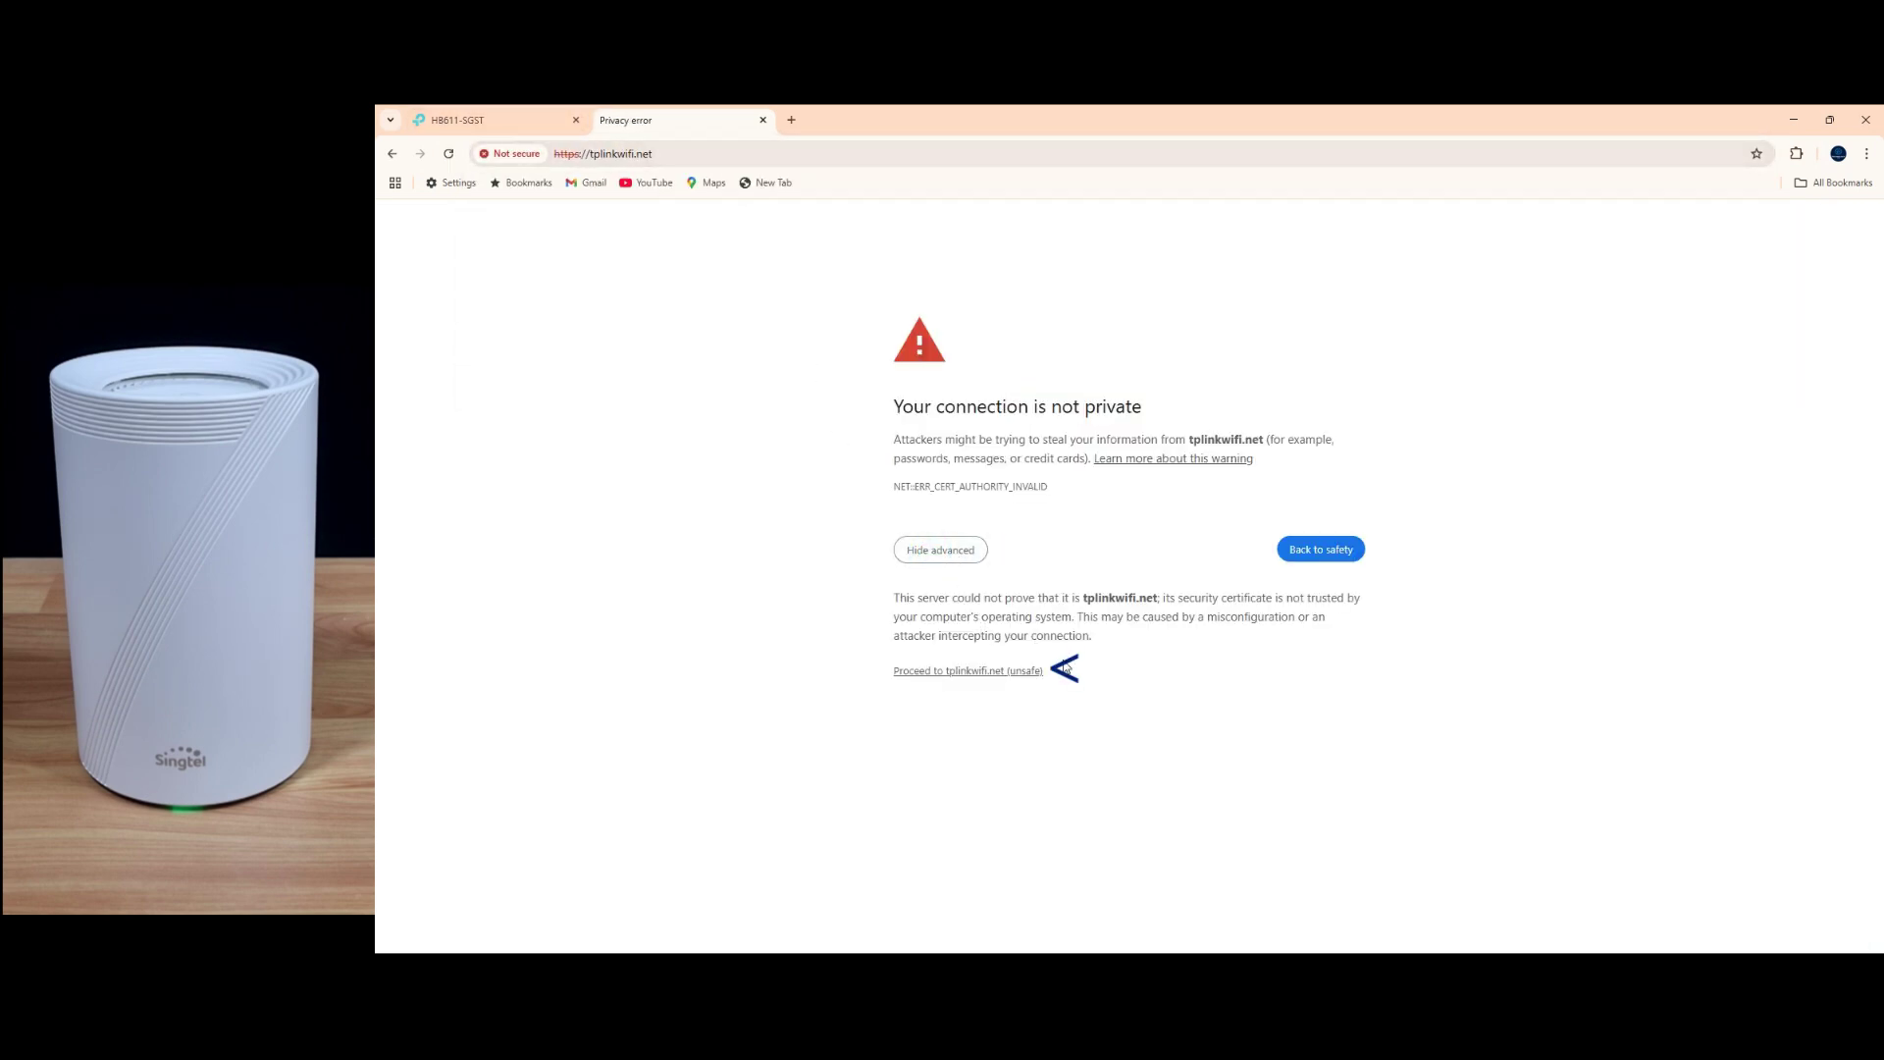
click(1030, 670)
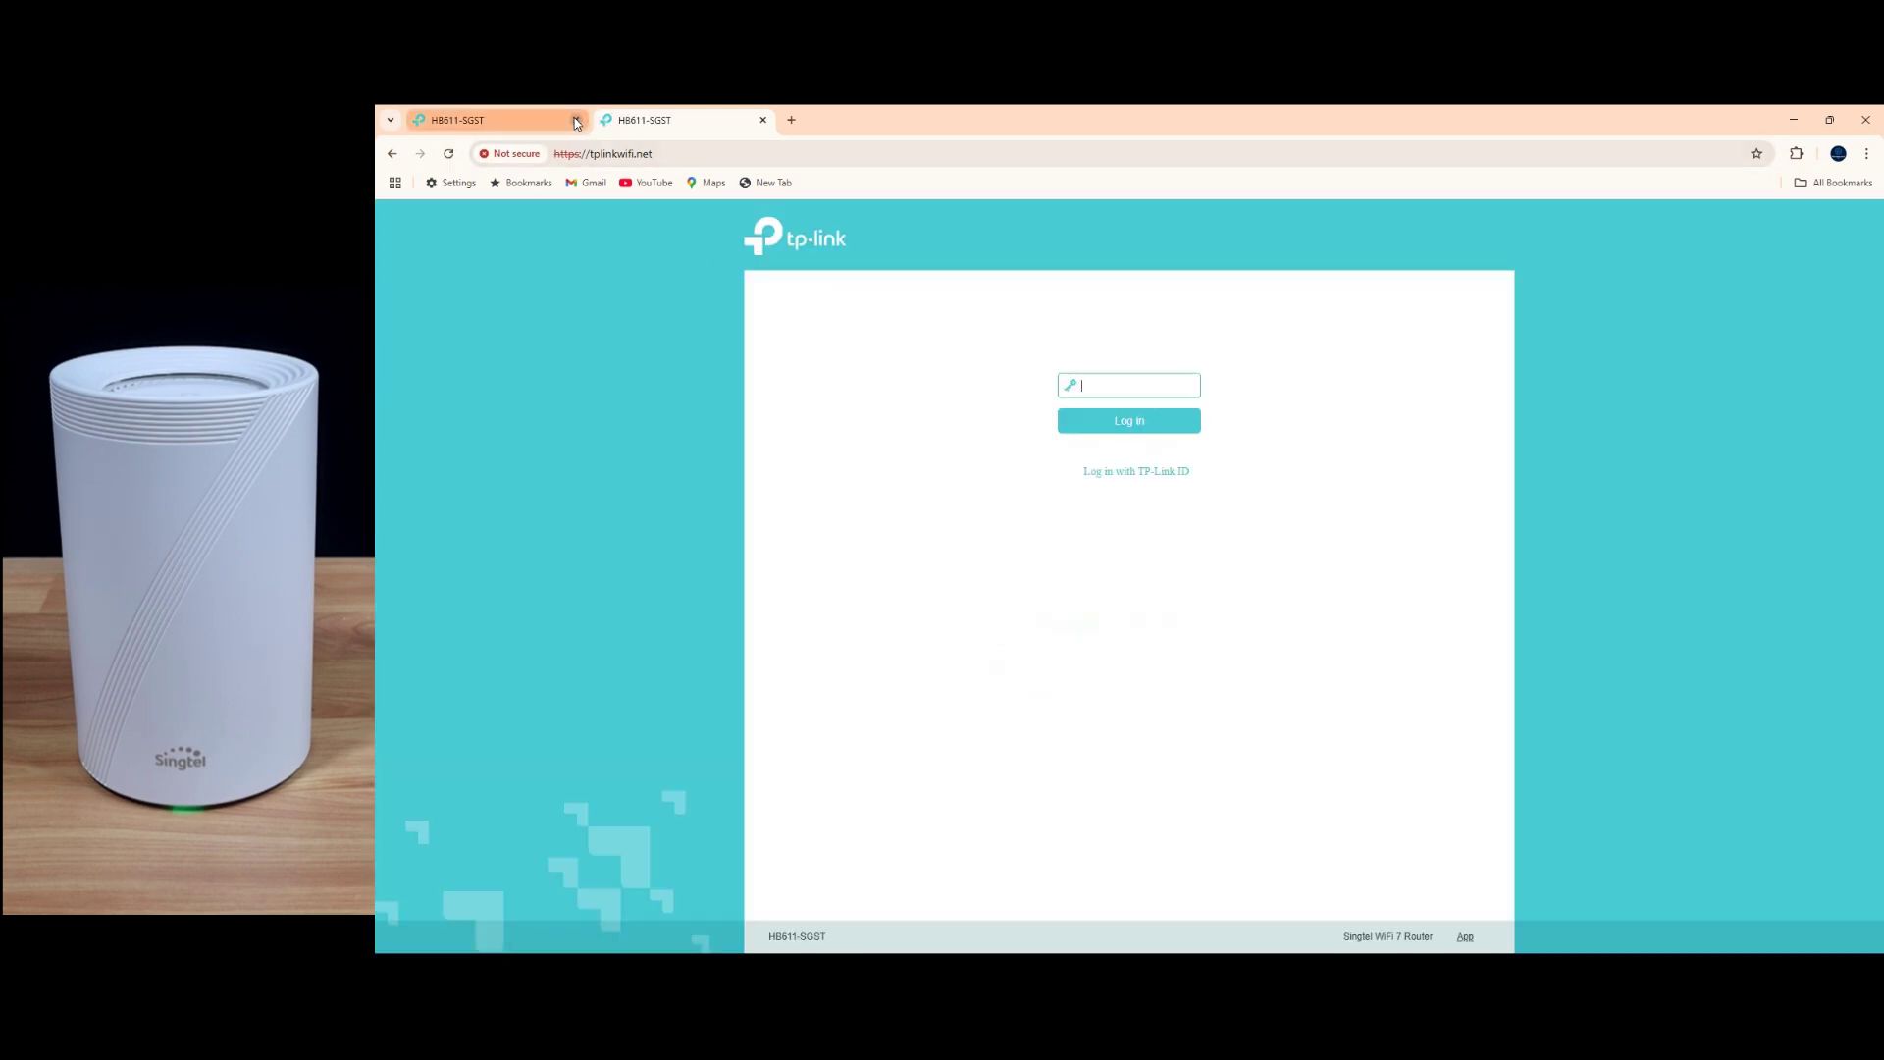
Step: Close the old router tab and log back in with the admin password
click(576, 121)
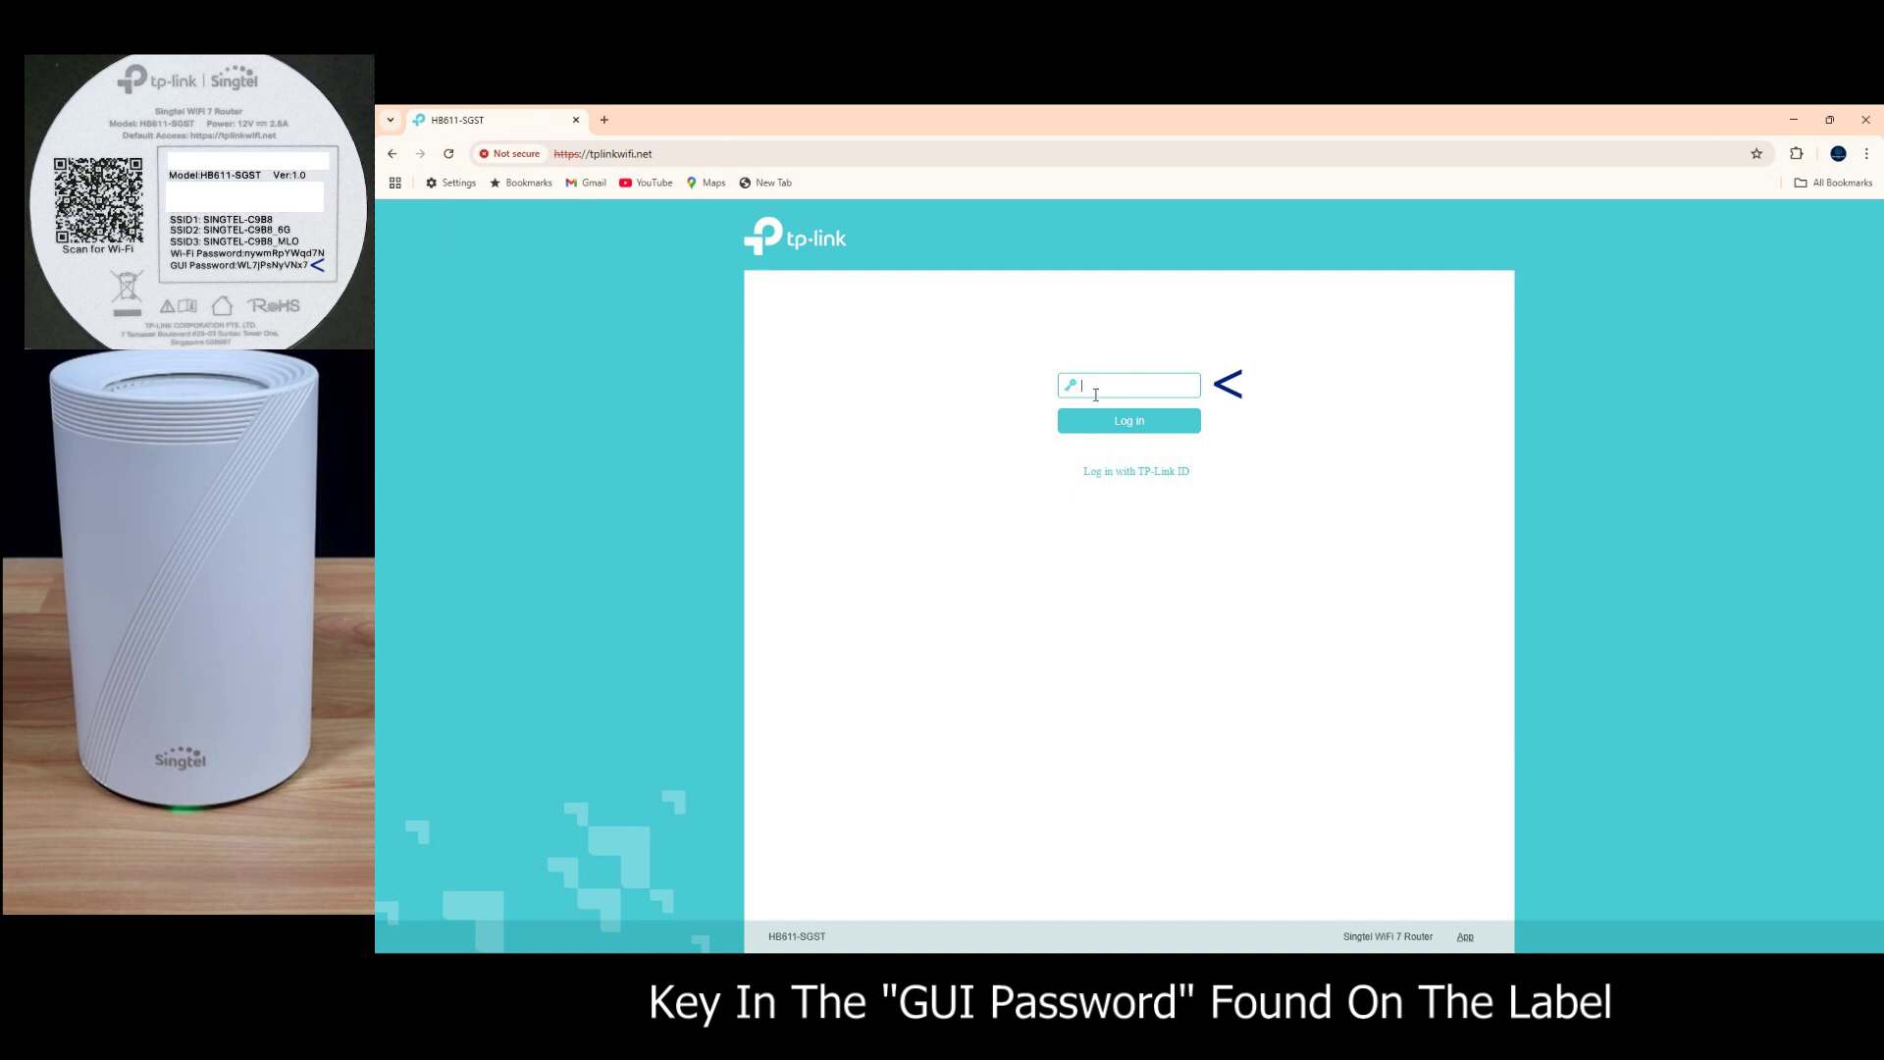
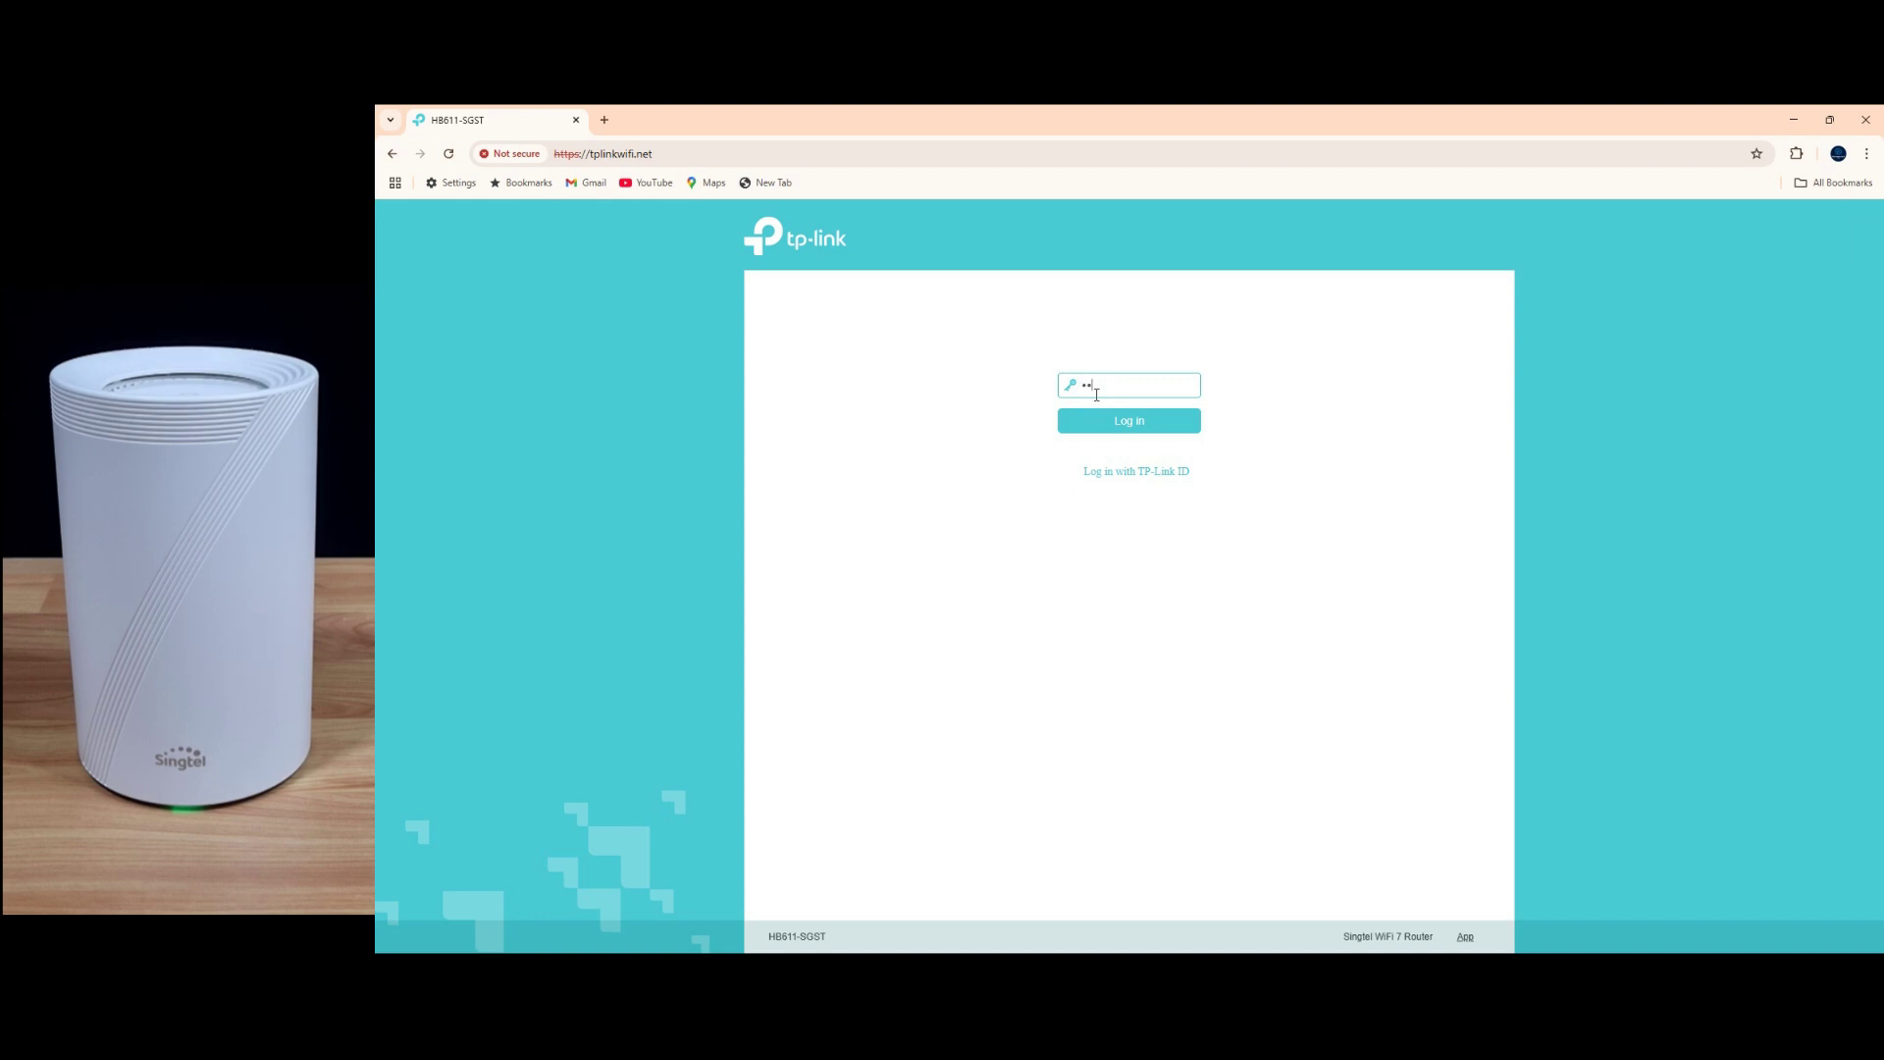
click(1140, 428)
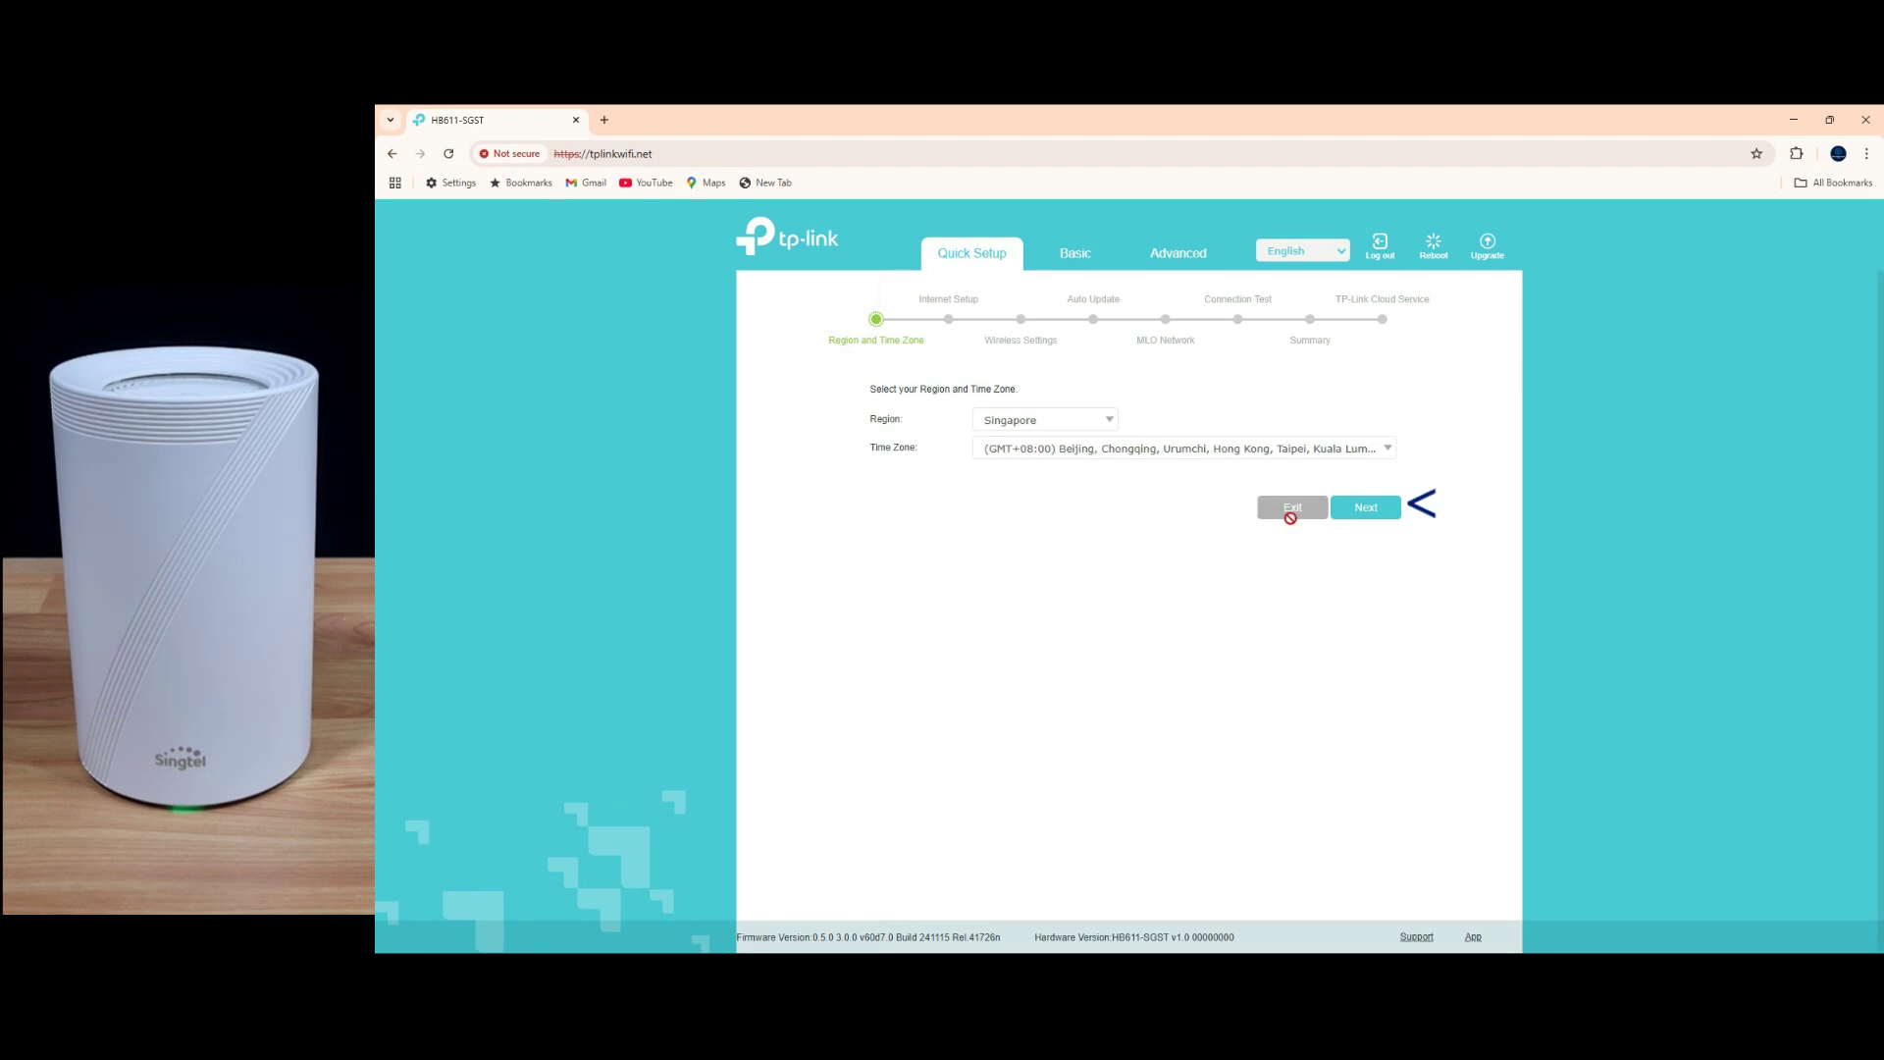
Step: Advance Quick Setup past Region and Time Zone and Internet Setup in Router Mode
click(1386, 510)
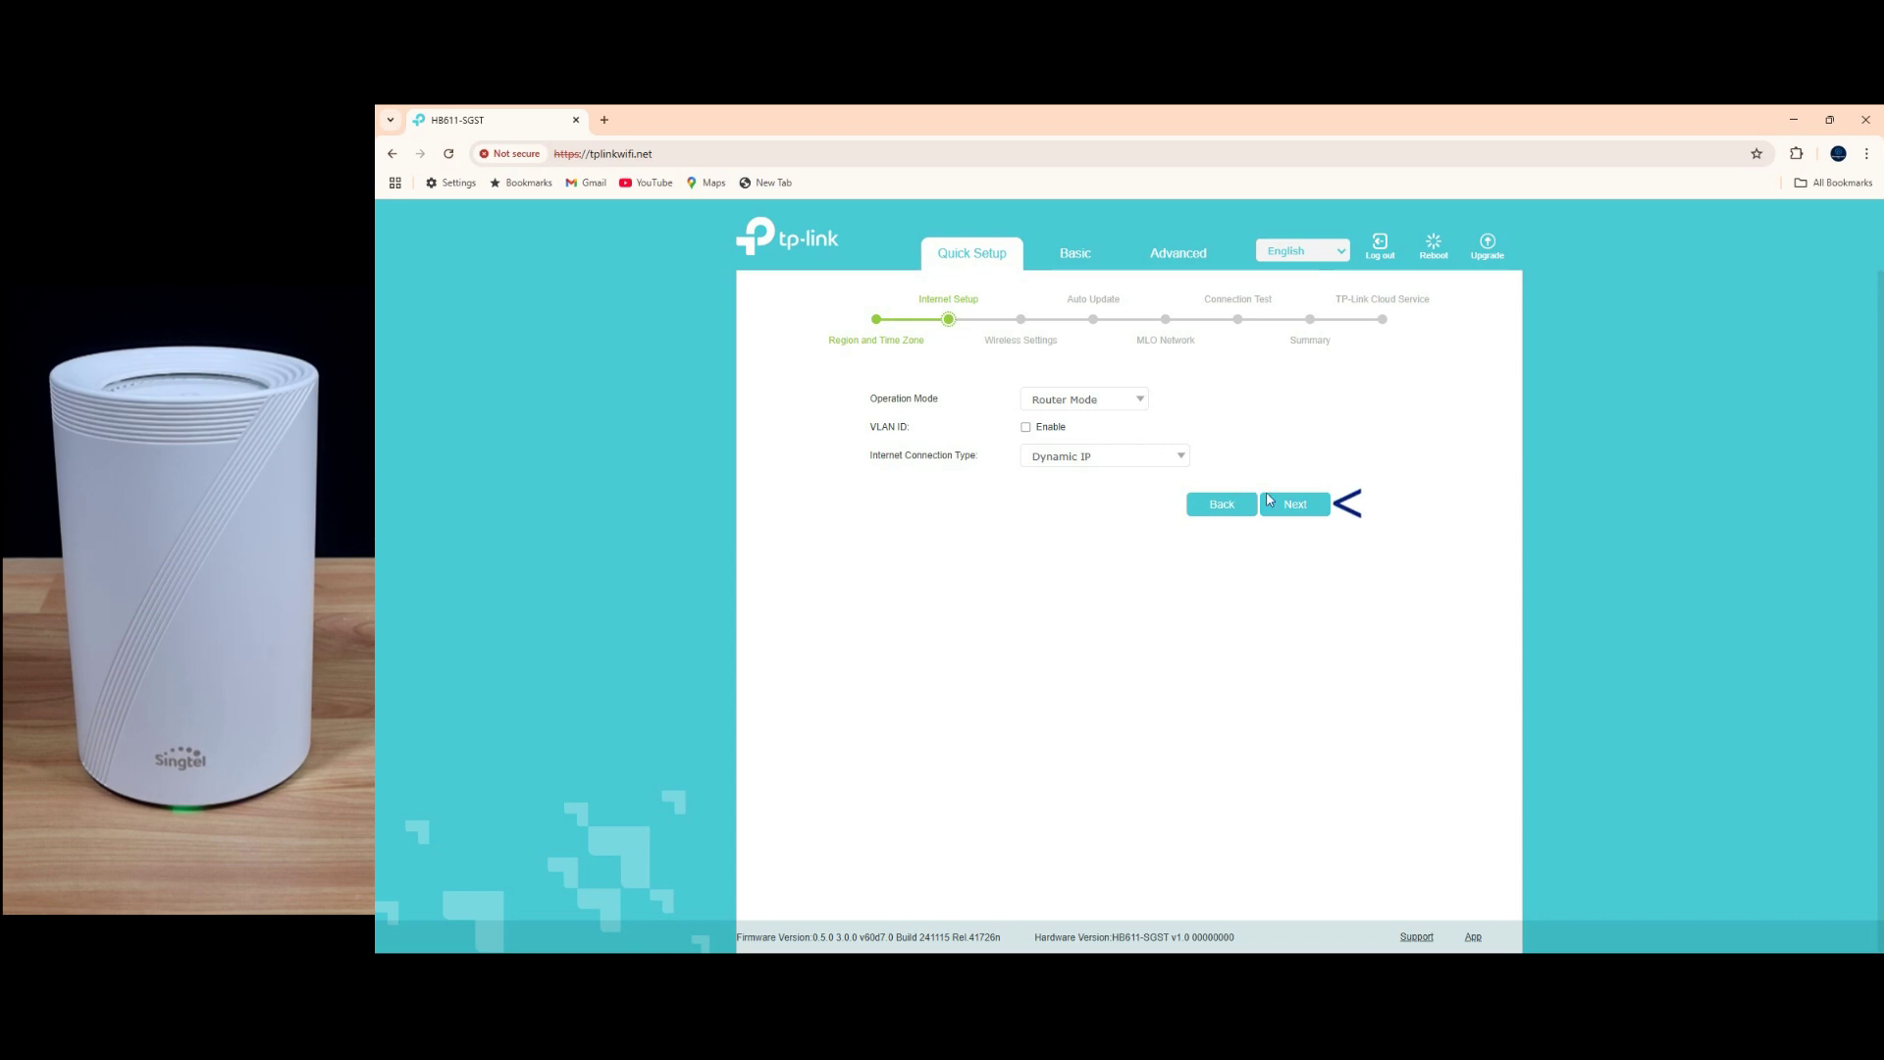
click(1315, 512)
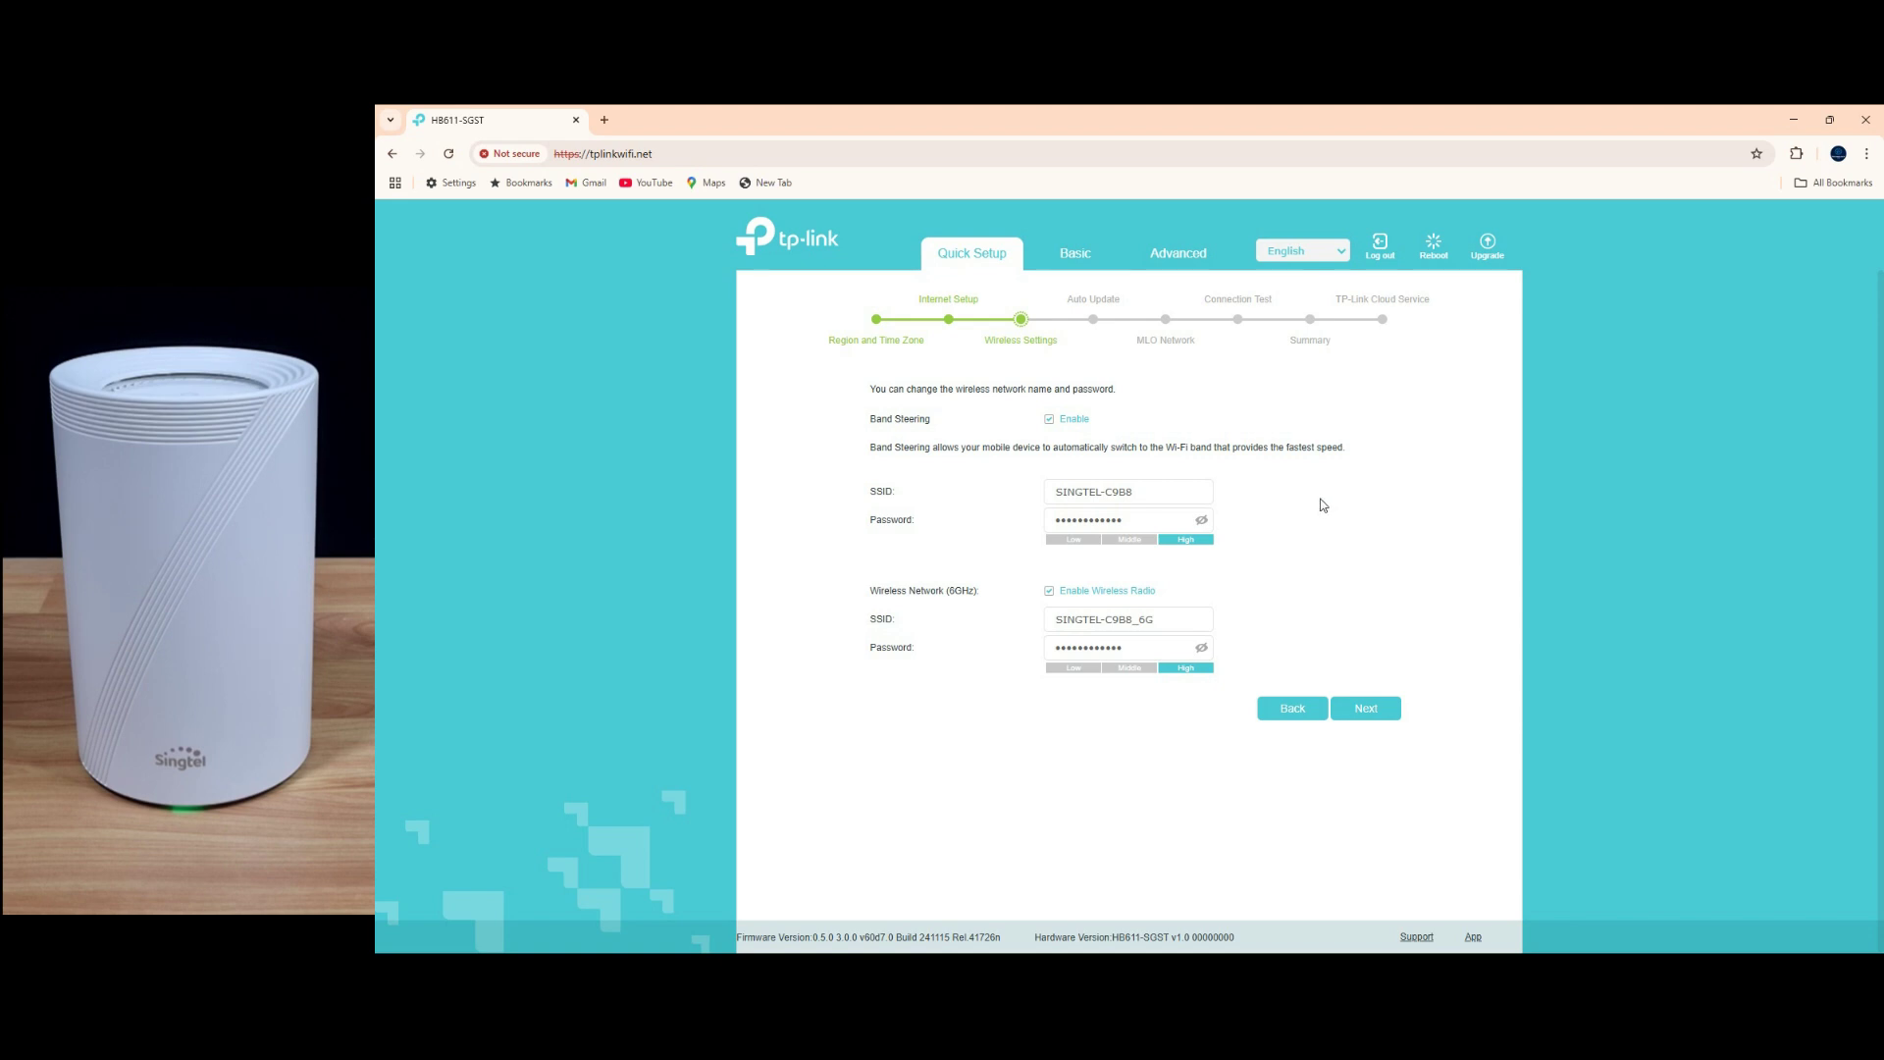
Step: Disable Band Steering and rename the 2.4GHz band to 'TT 2.4GHz' with a new password
click(1050, 419)
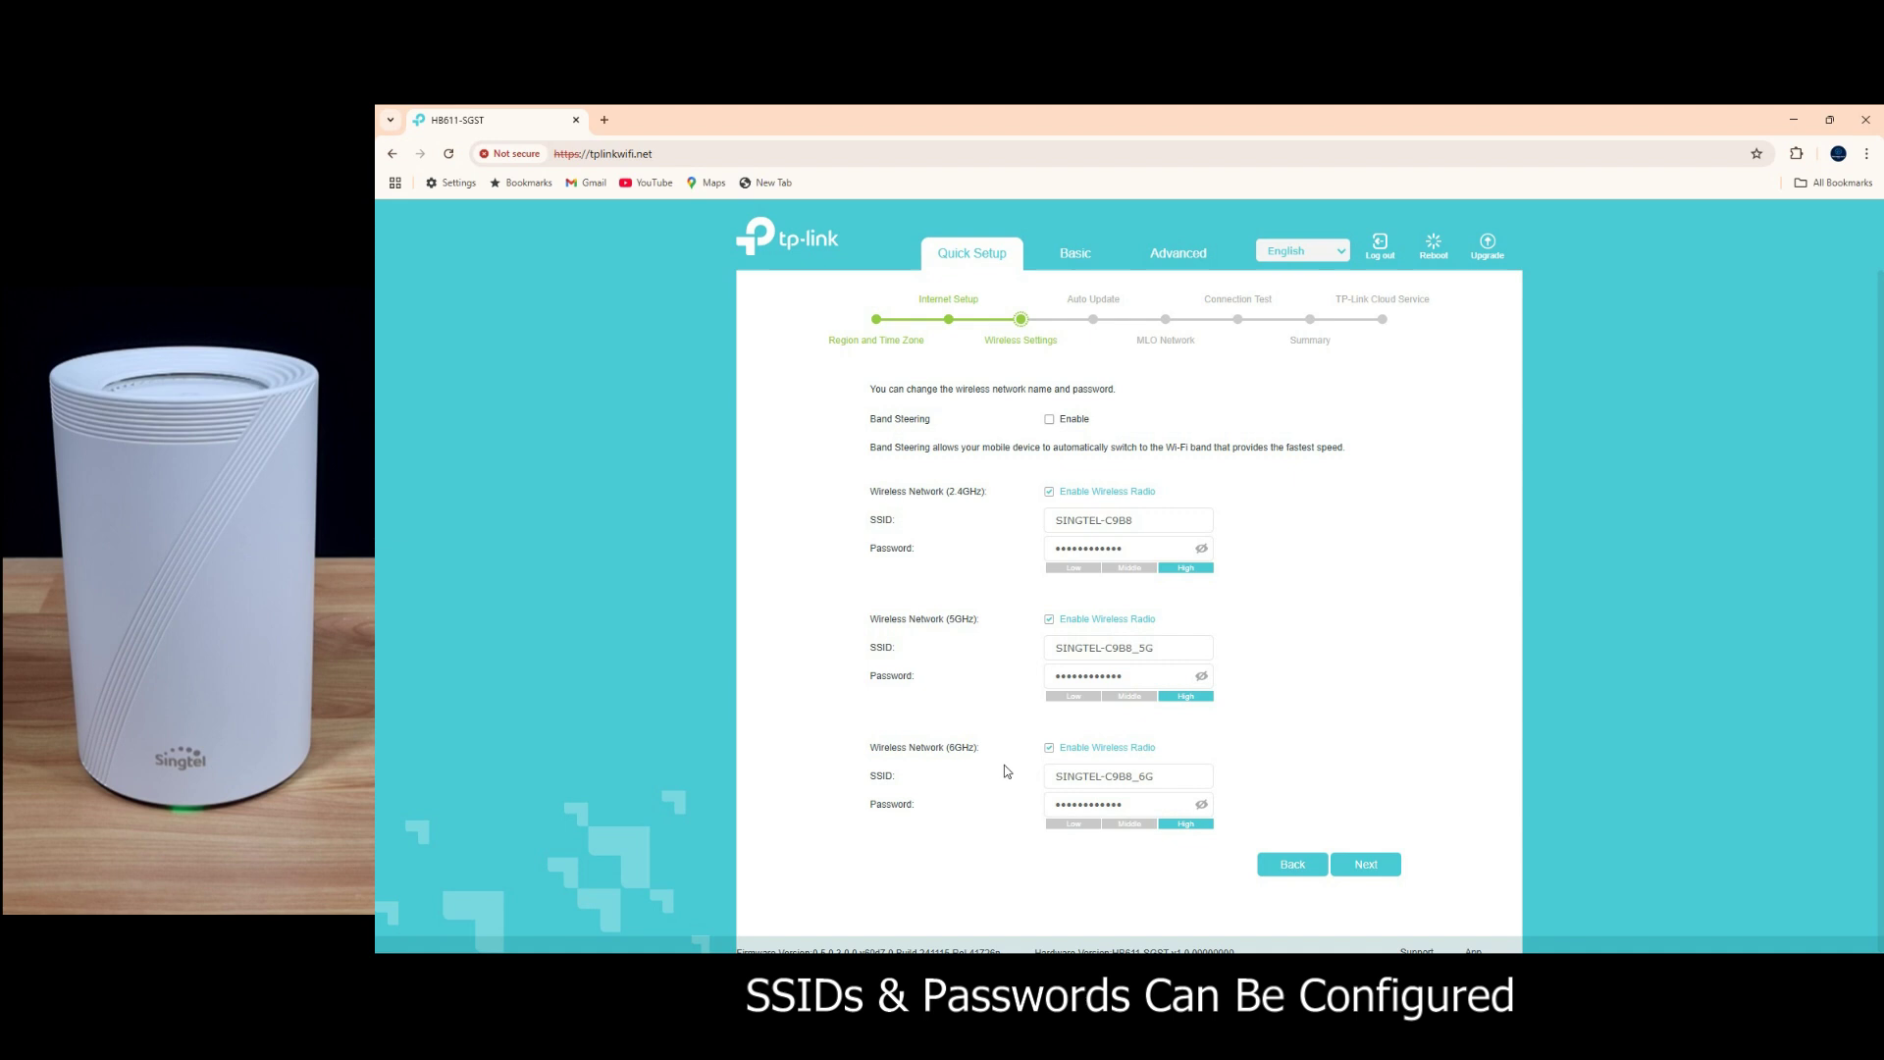
drag(1145, 525, 993, 510)
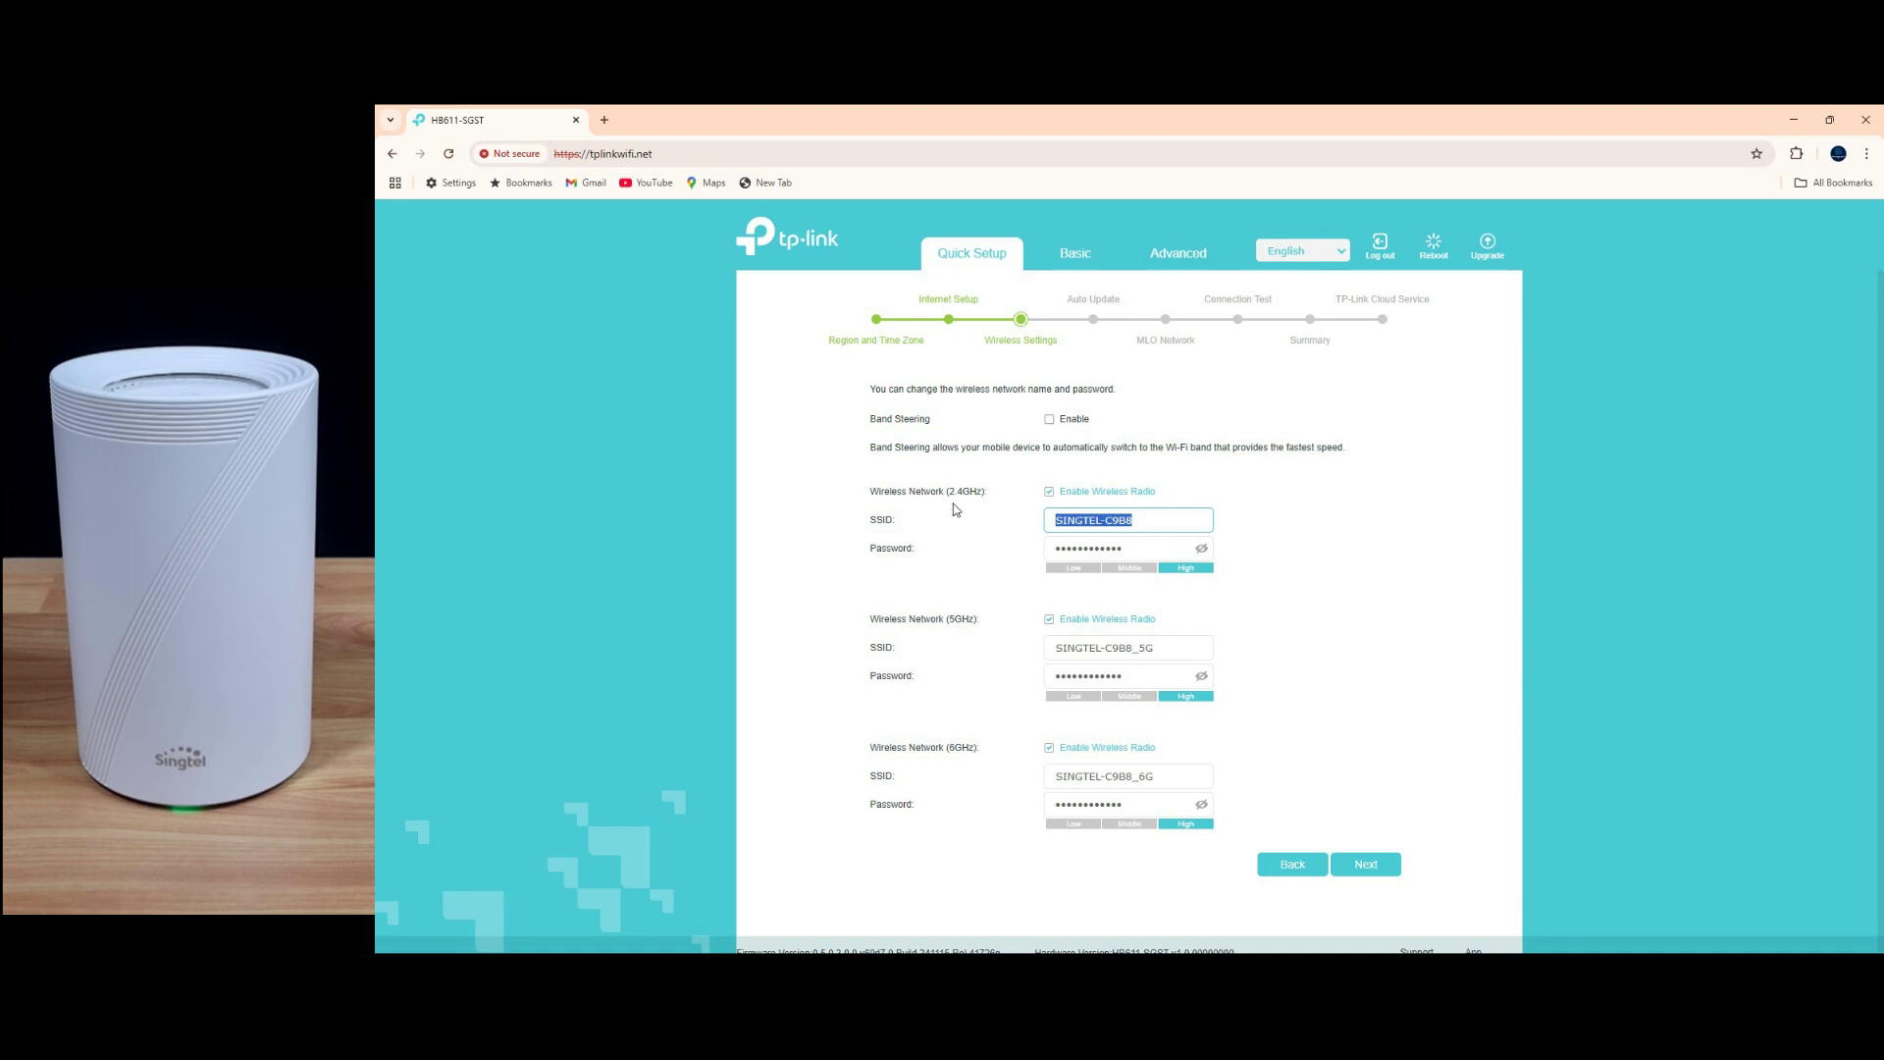
text(TT)
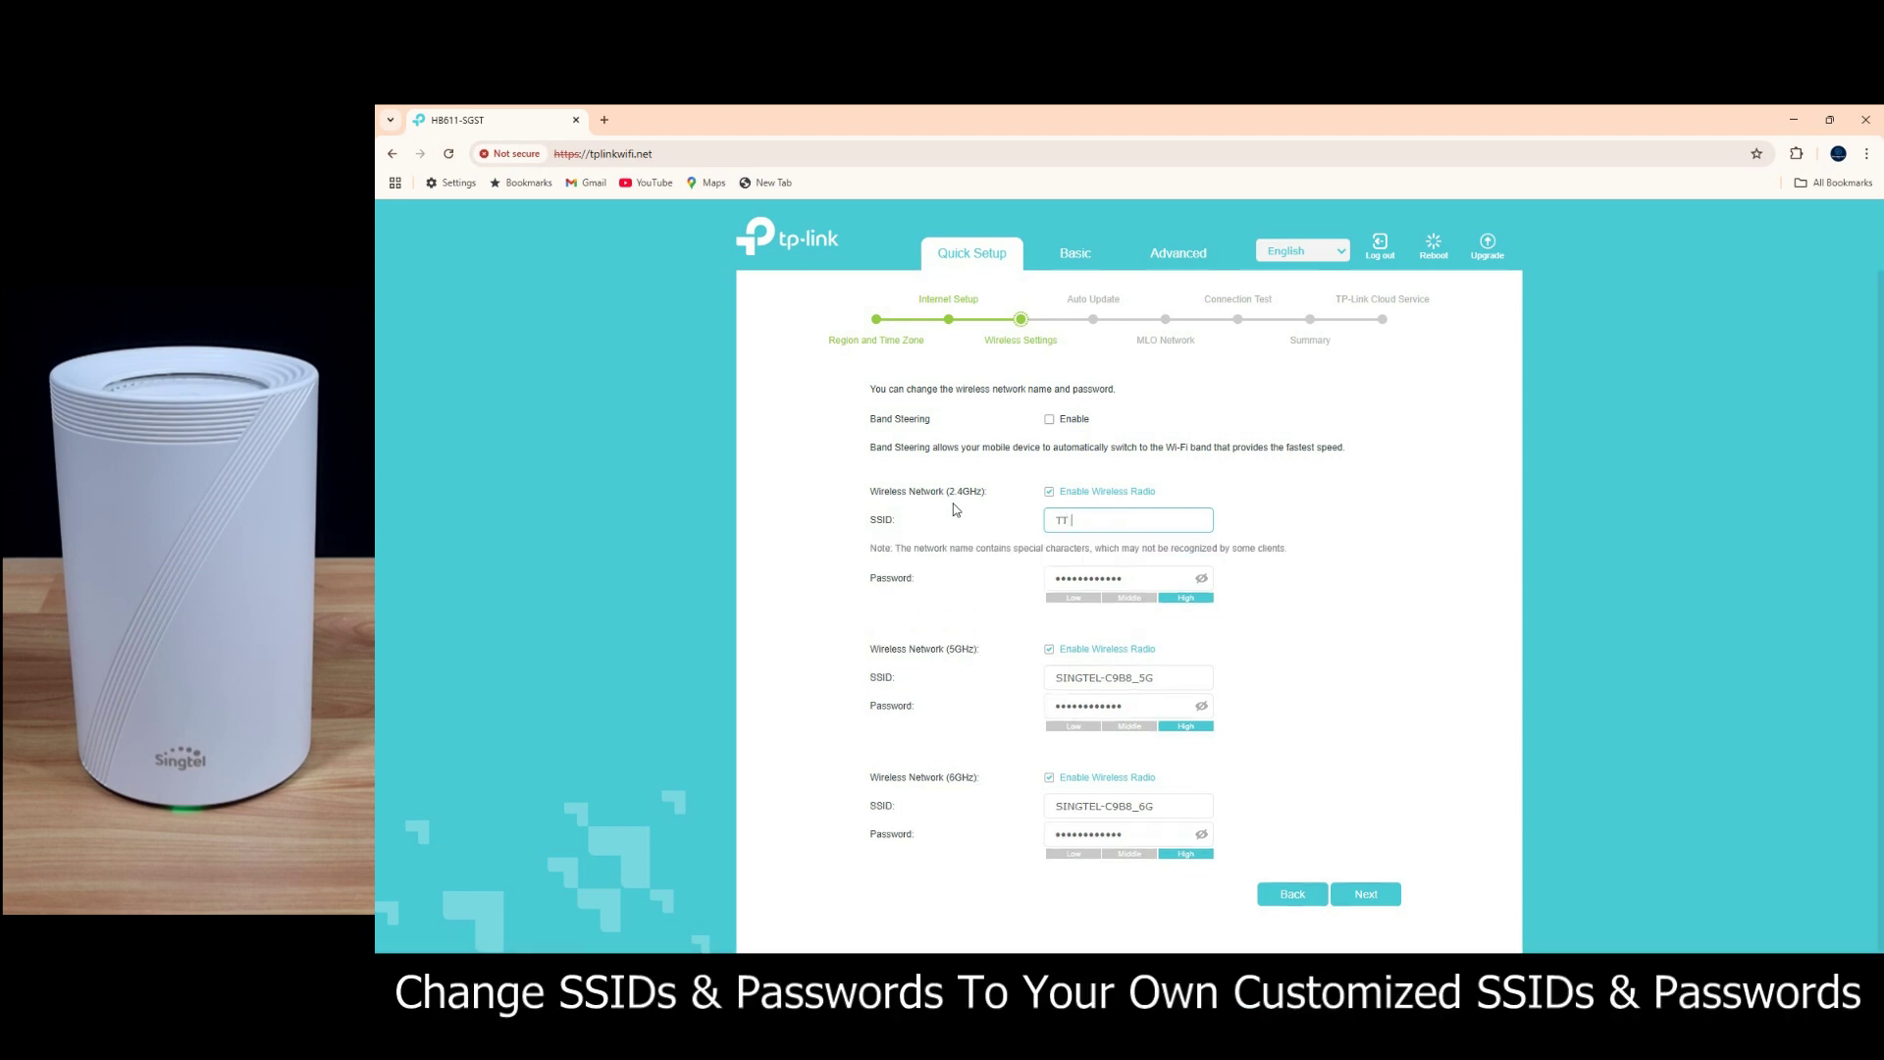
text( 2.4GHz)
click(1201, 578)
drag(1178, 582, 1045, 579)
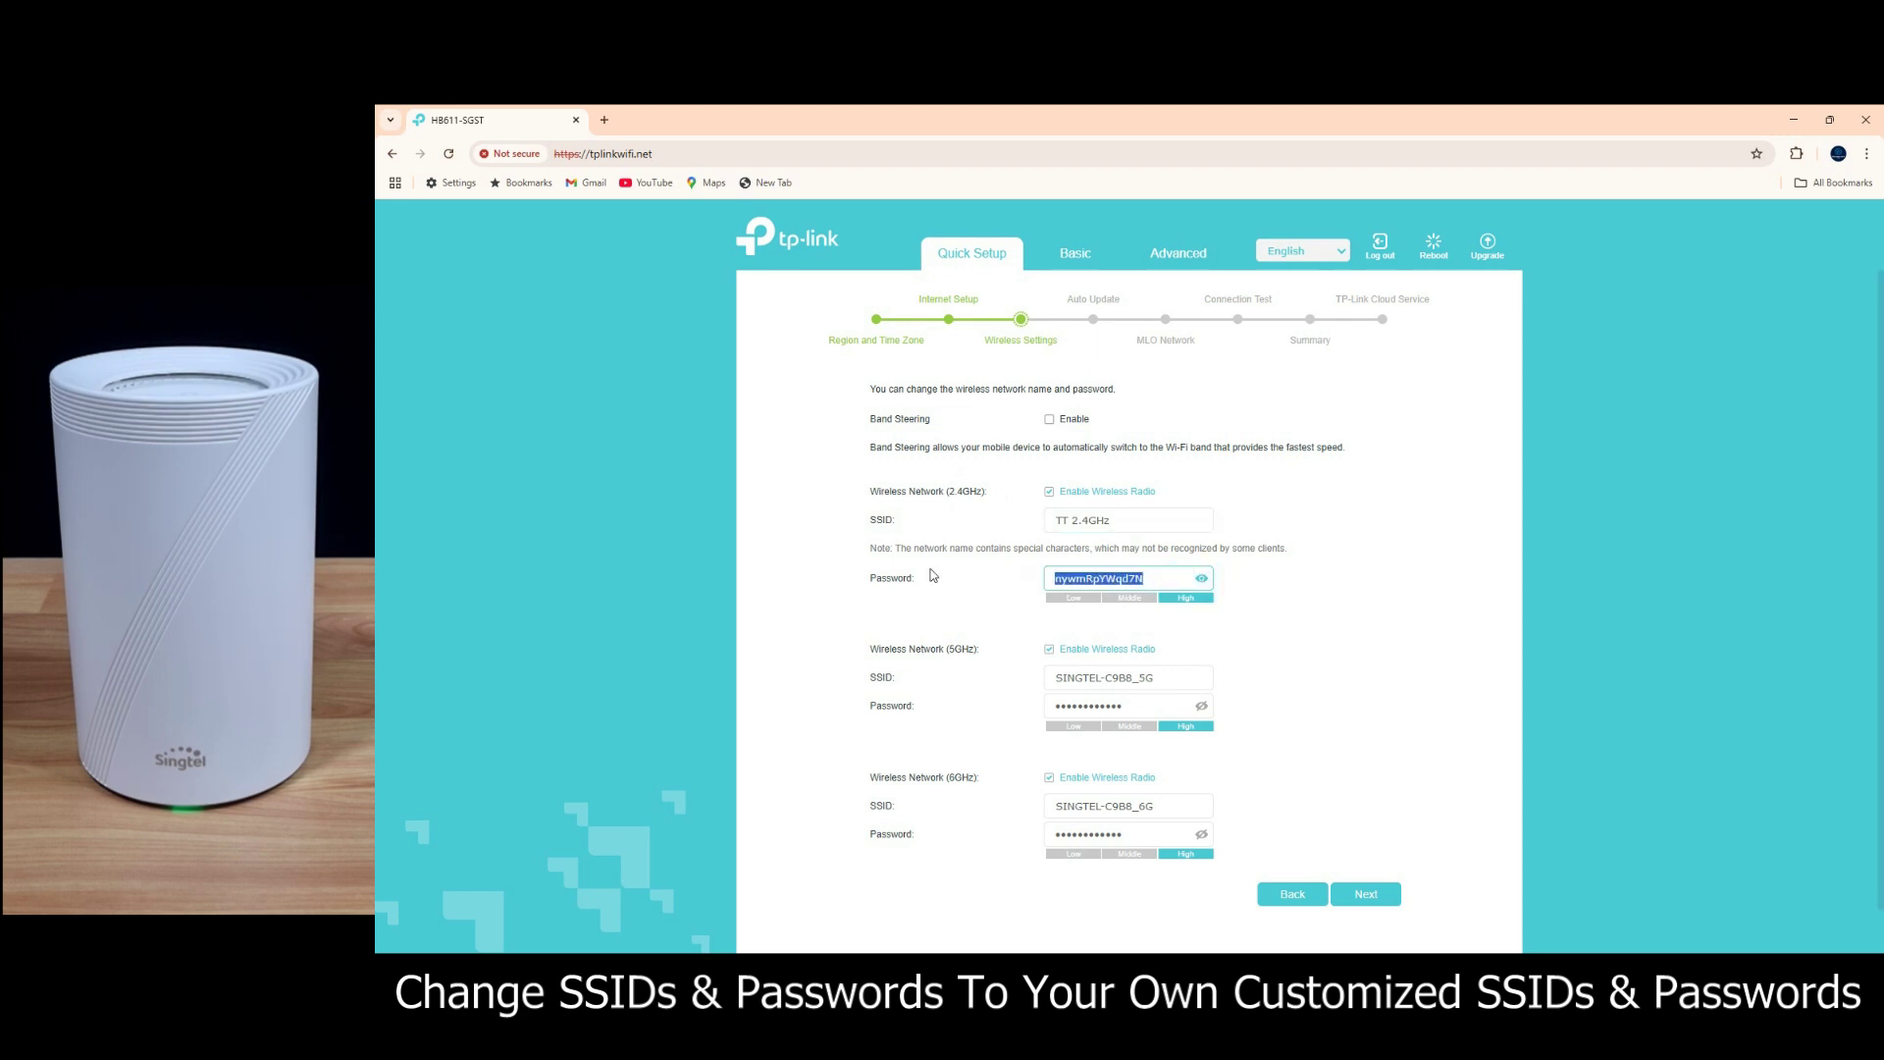
Step: Name the 5GHz and 6GHz bands 'TT 5GHz' and 'TT 6GHz', each with its own password
drag(1168, 677, 943, 675)
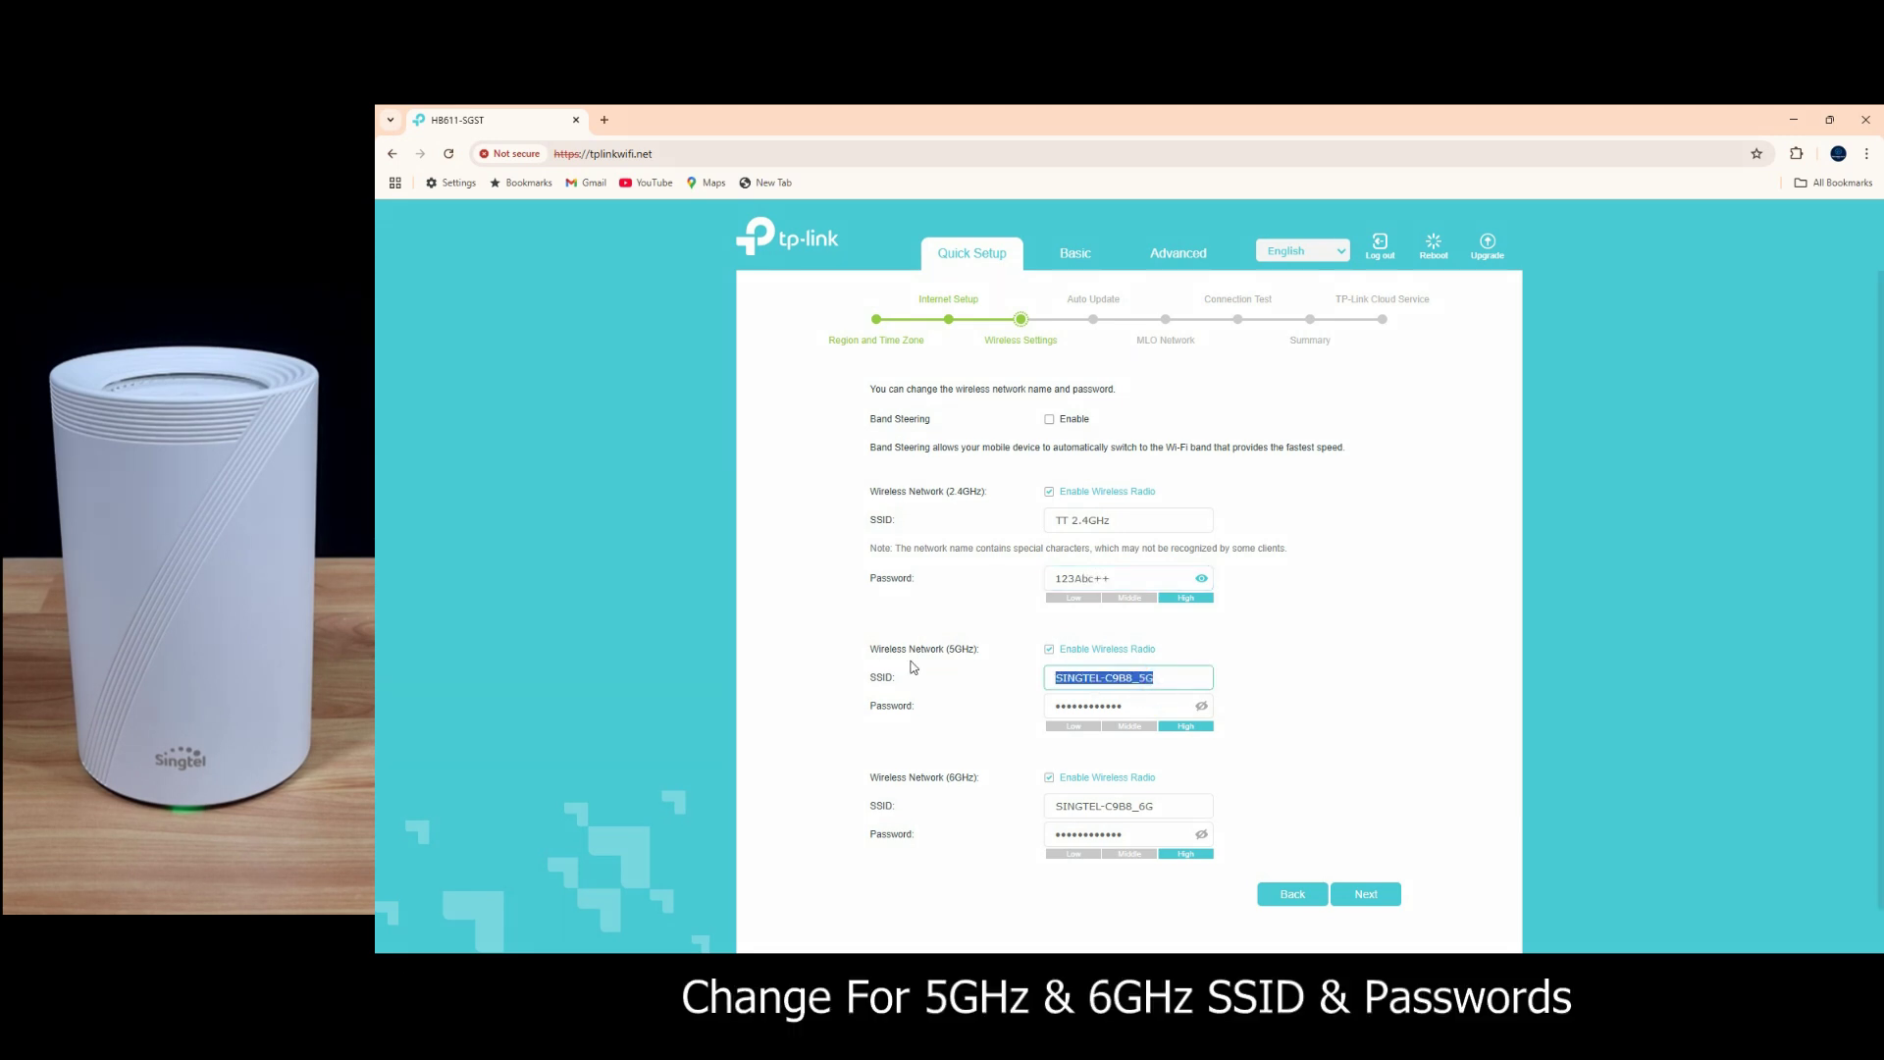
text(TT 5GHz)
key(Tab)
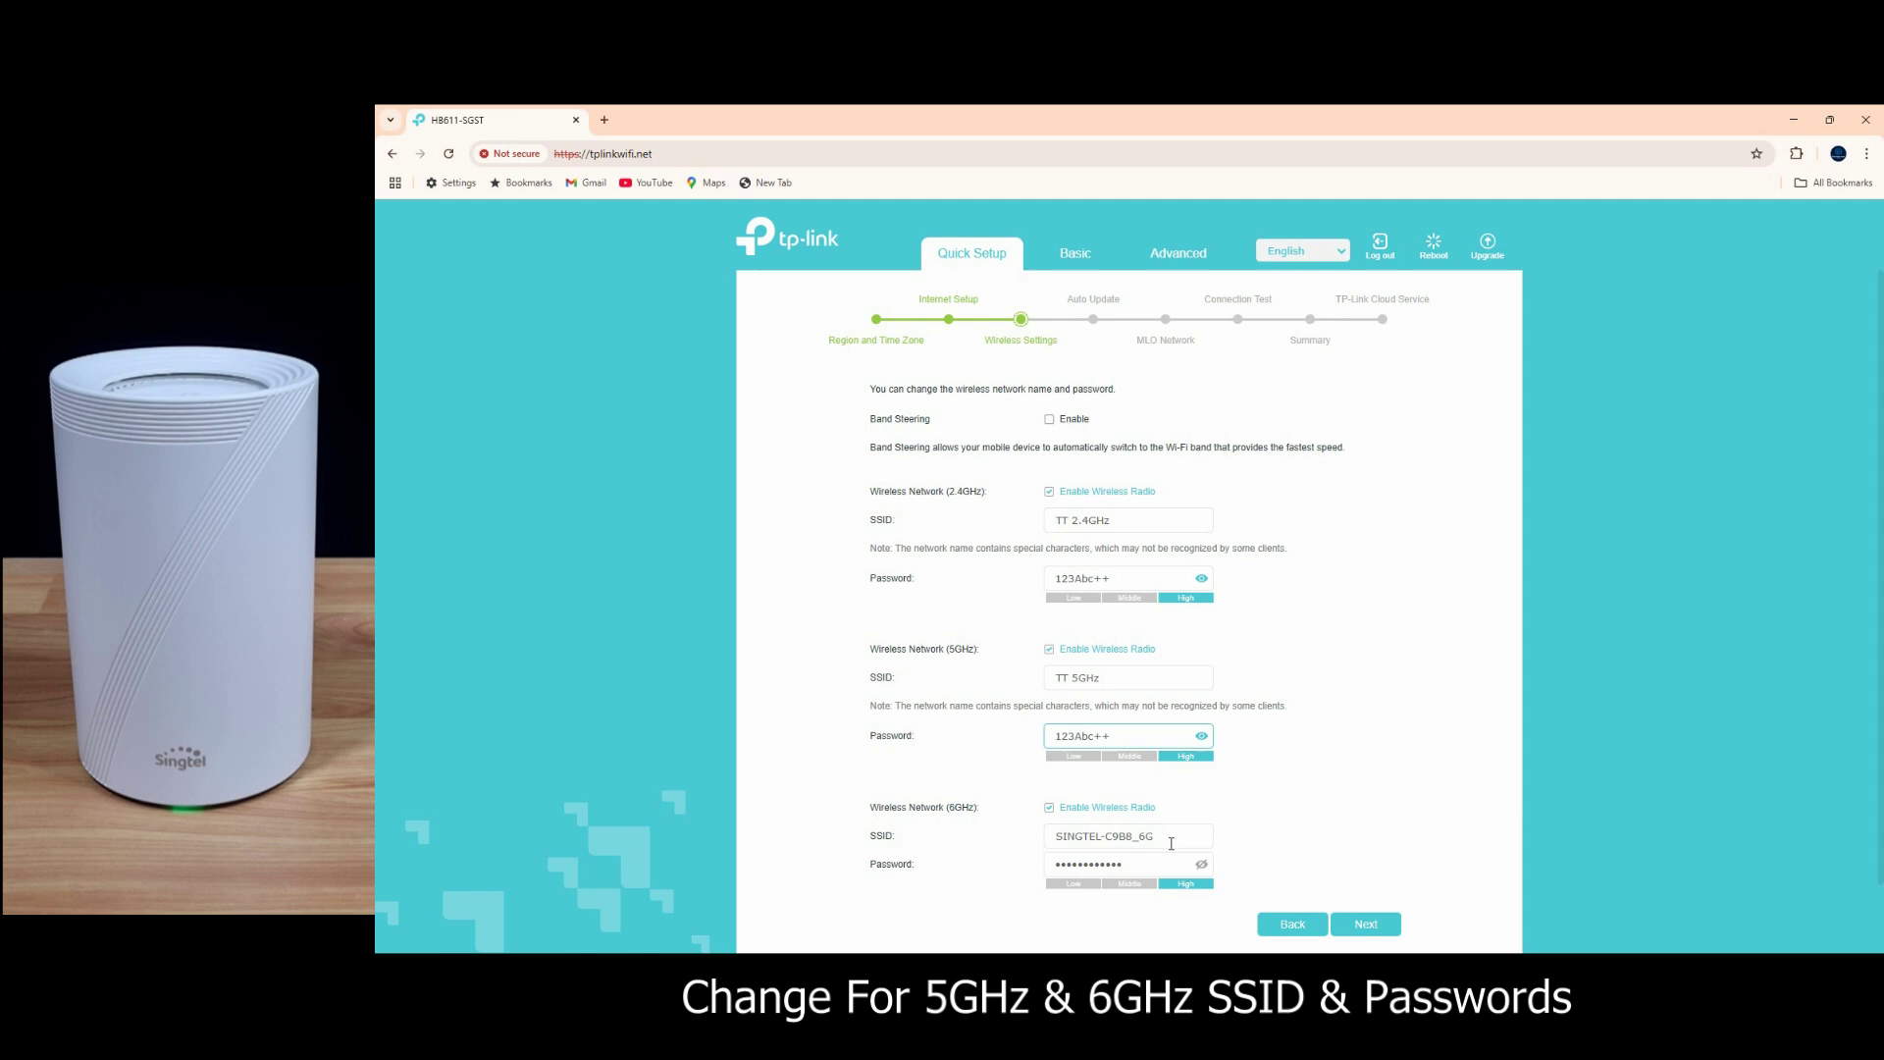
drag(1170, 843, 913, 839)
text(TT 6GHz)
key(Tab)
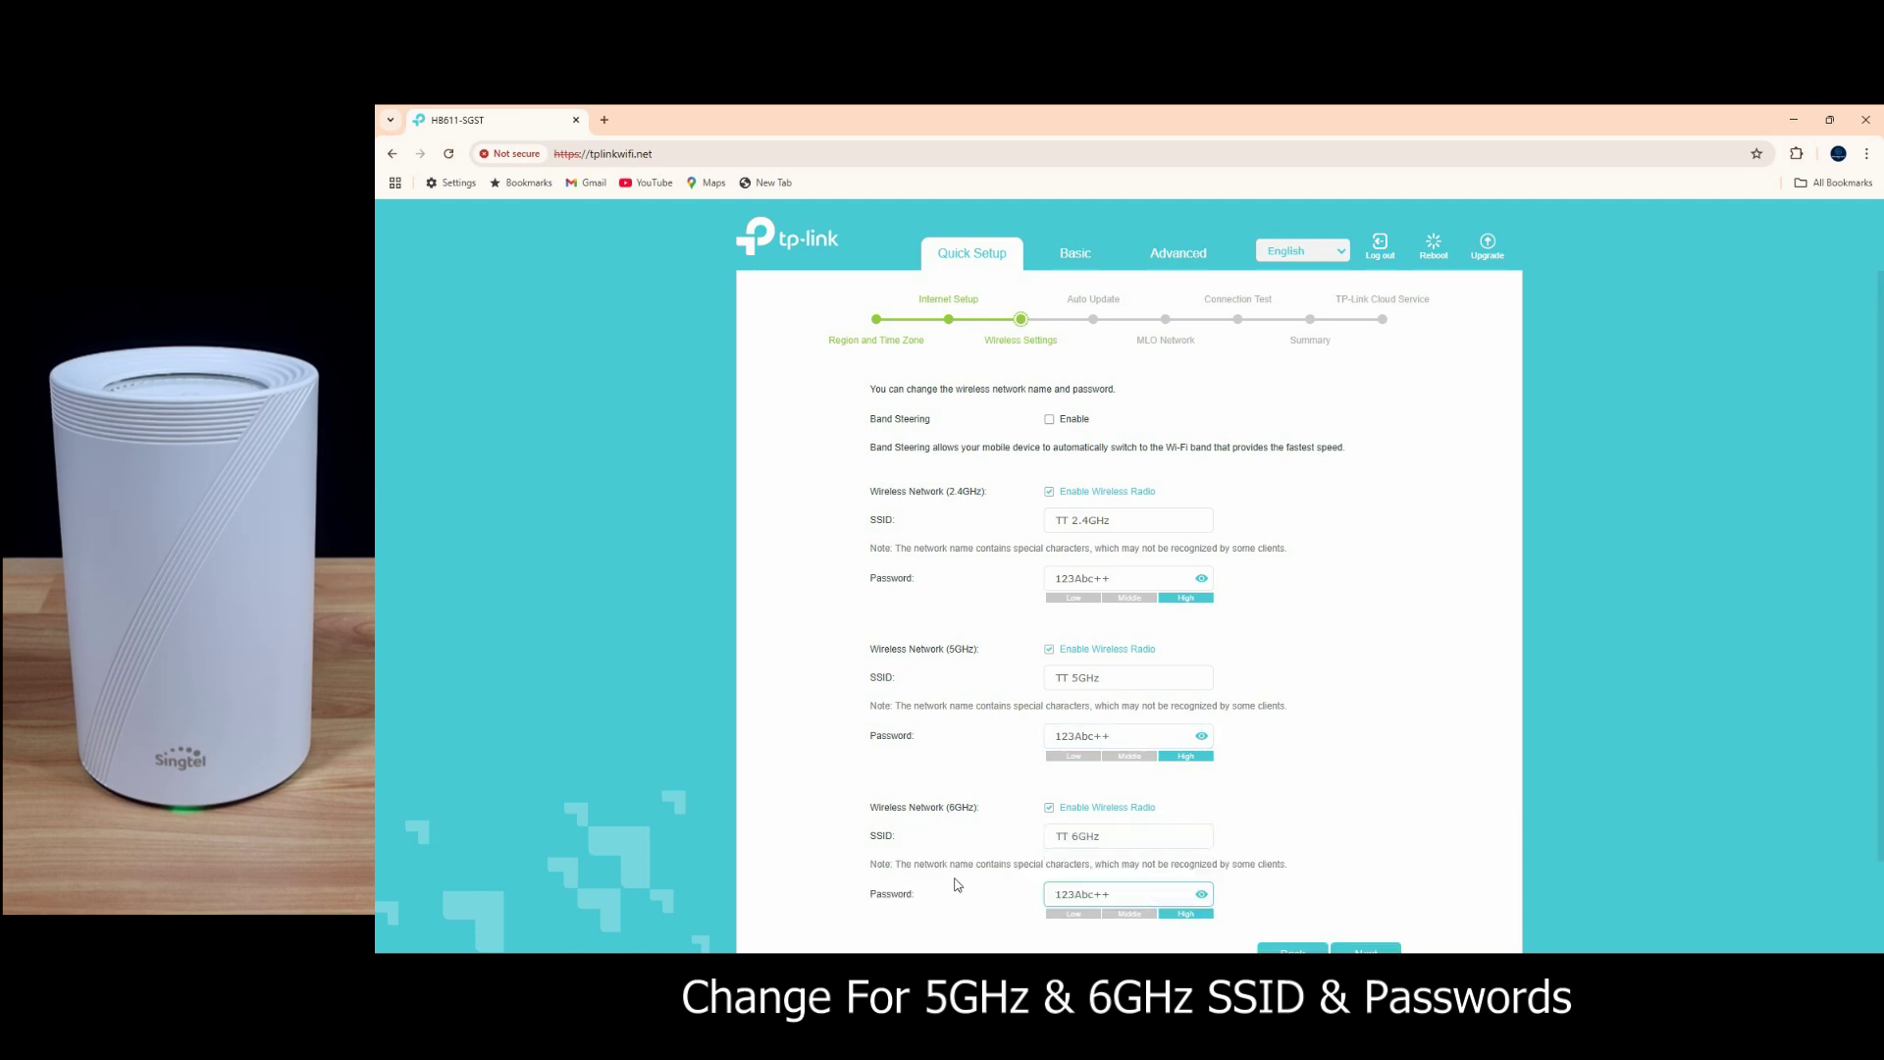
scroll(1264, 774, down, 2)
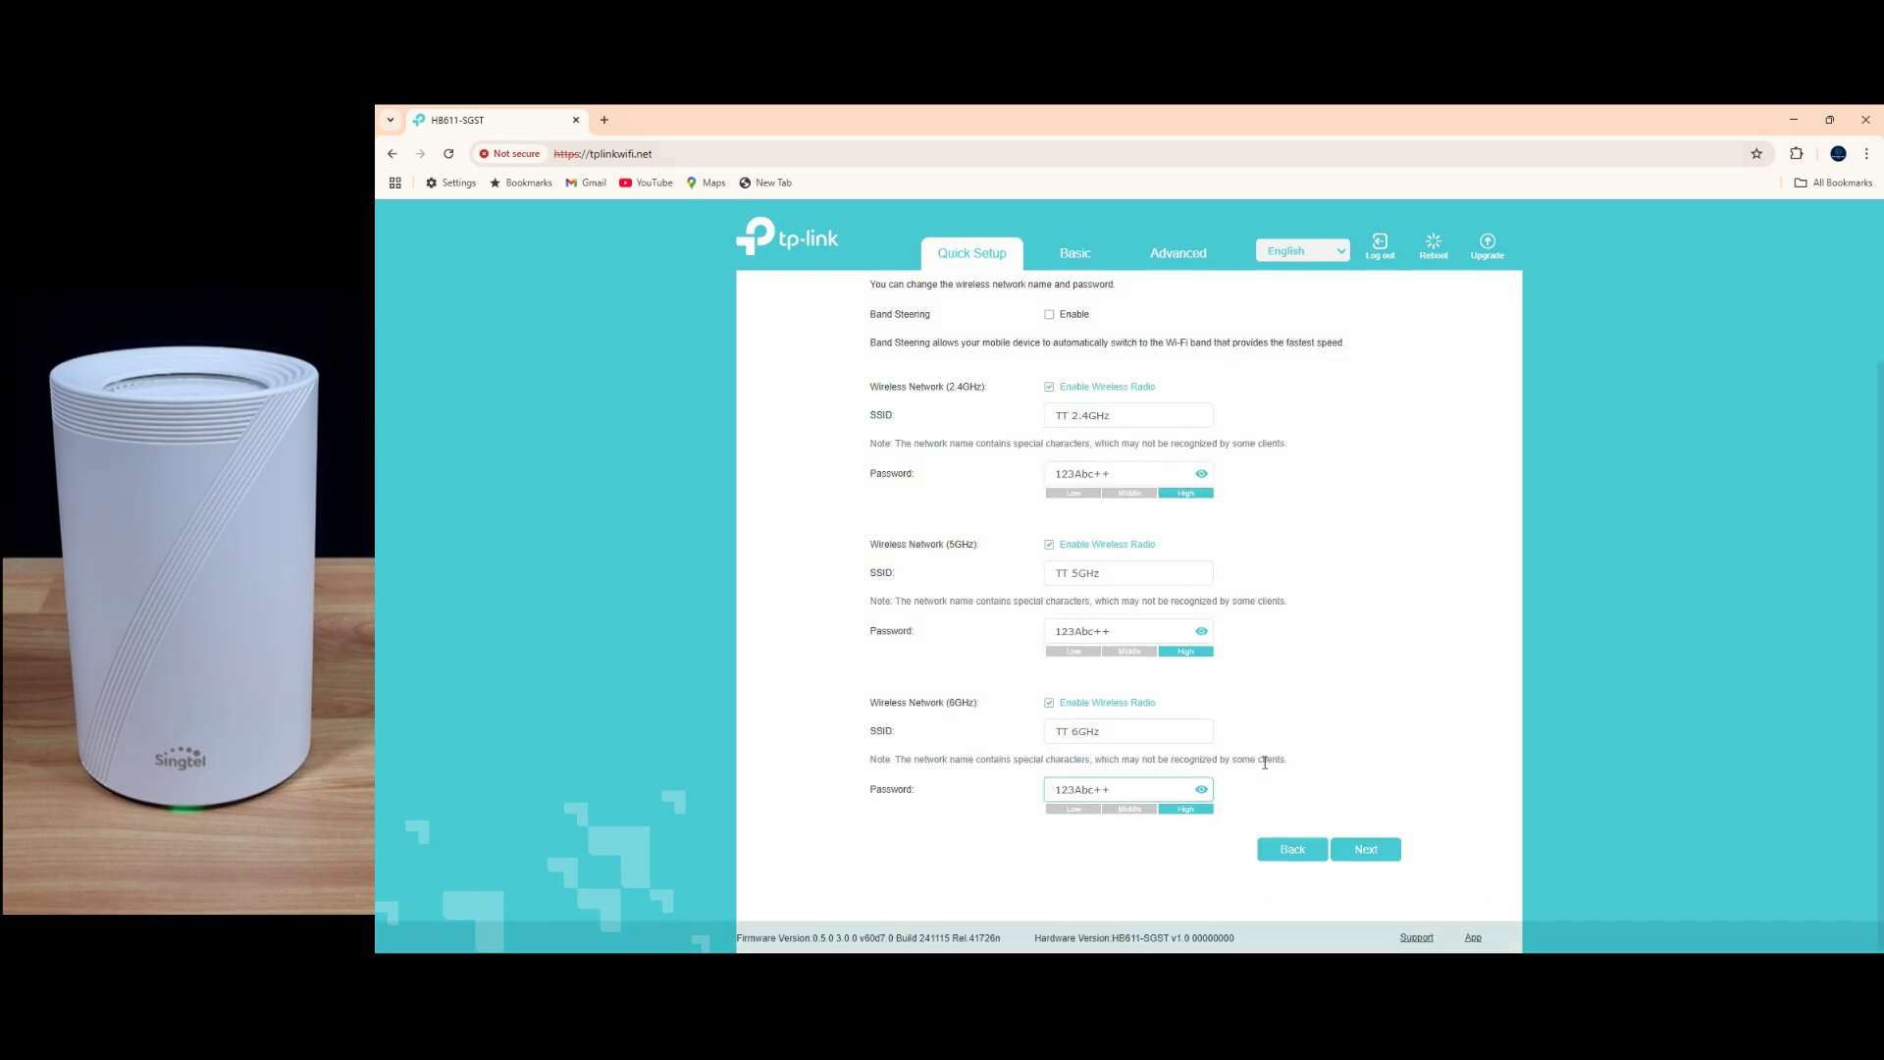
Step: Save the new wireless settings and continue past the success summary
click(1377, 852)
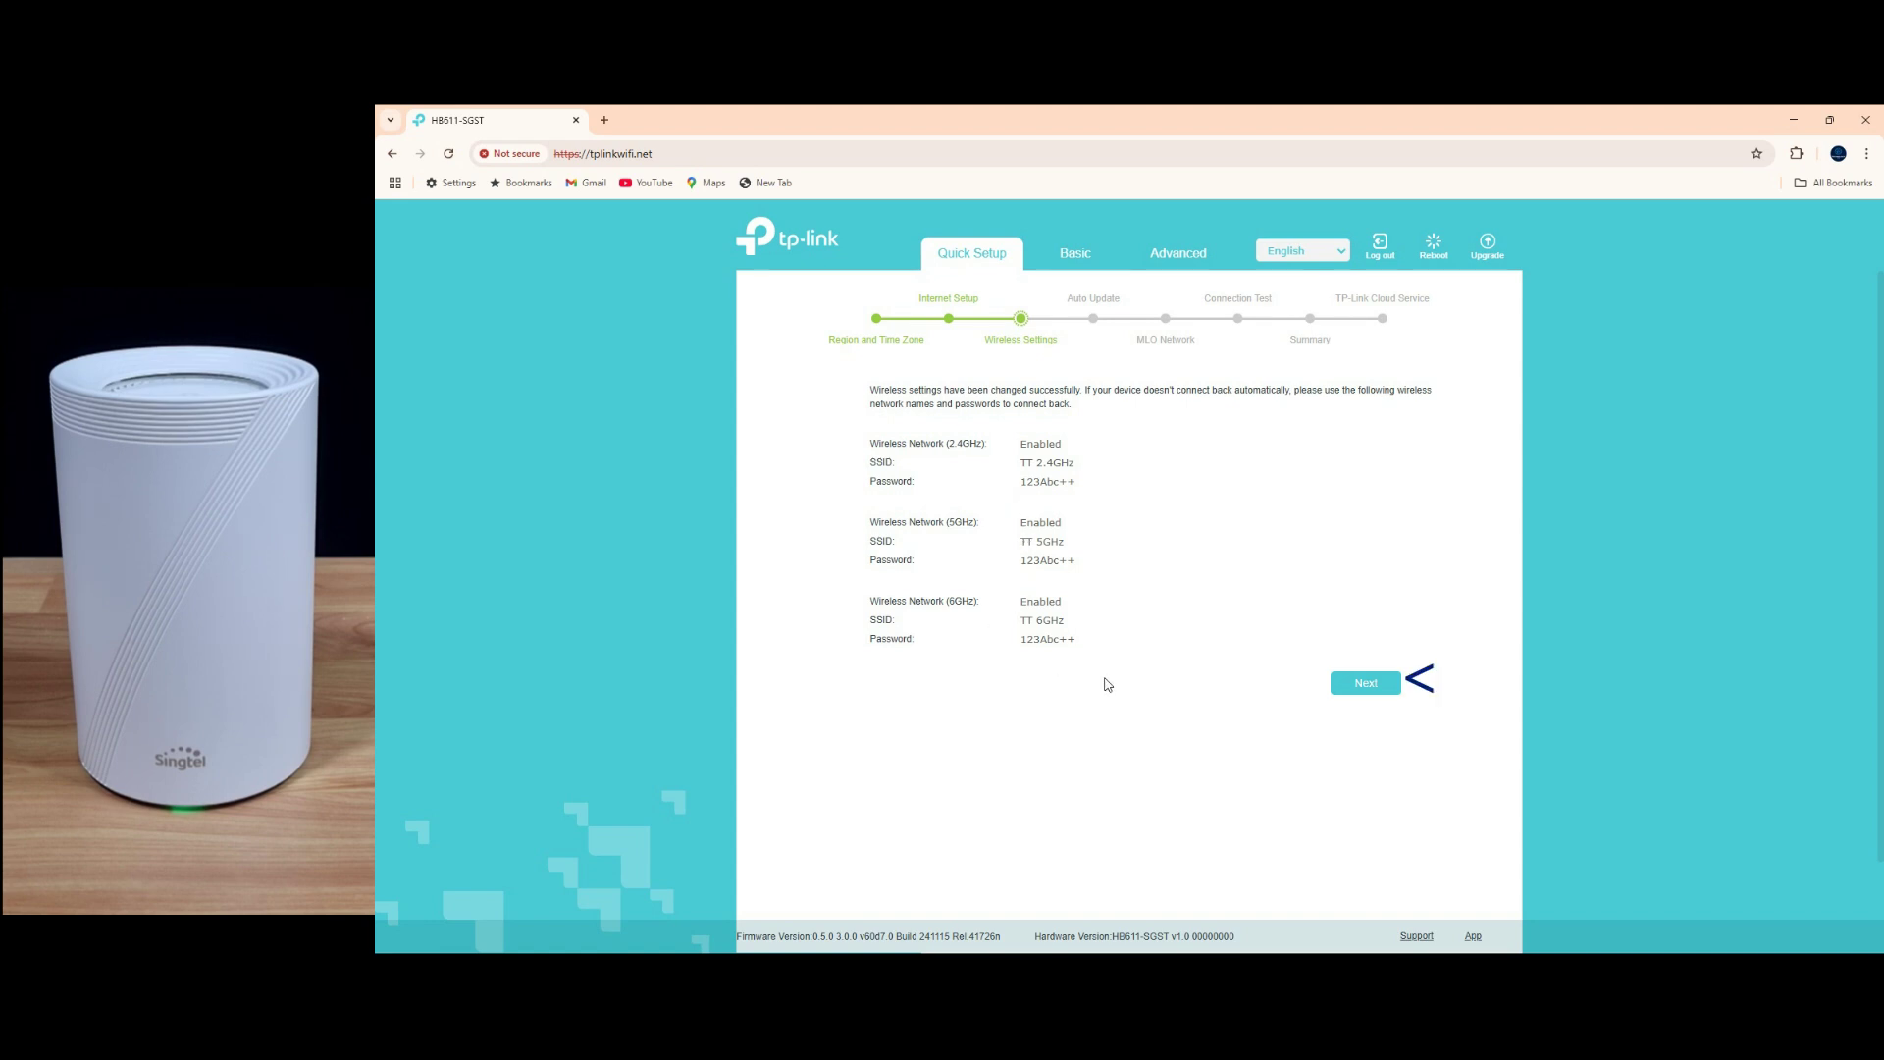
click(1371, 690)
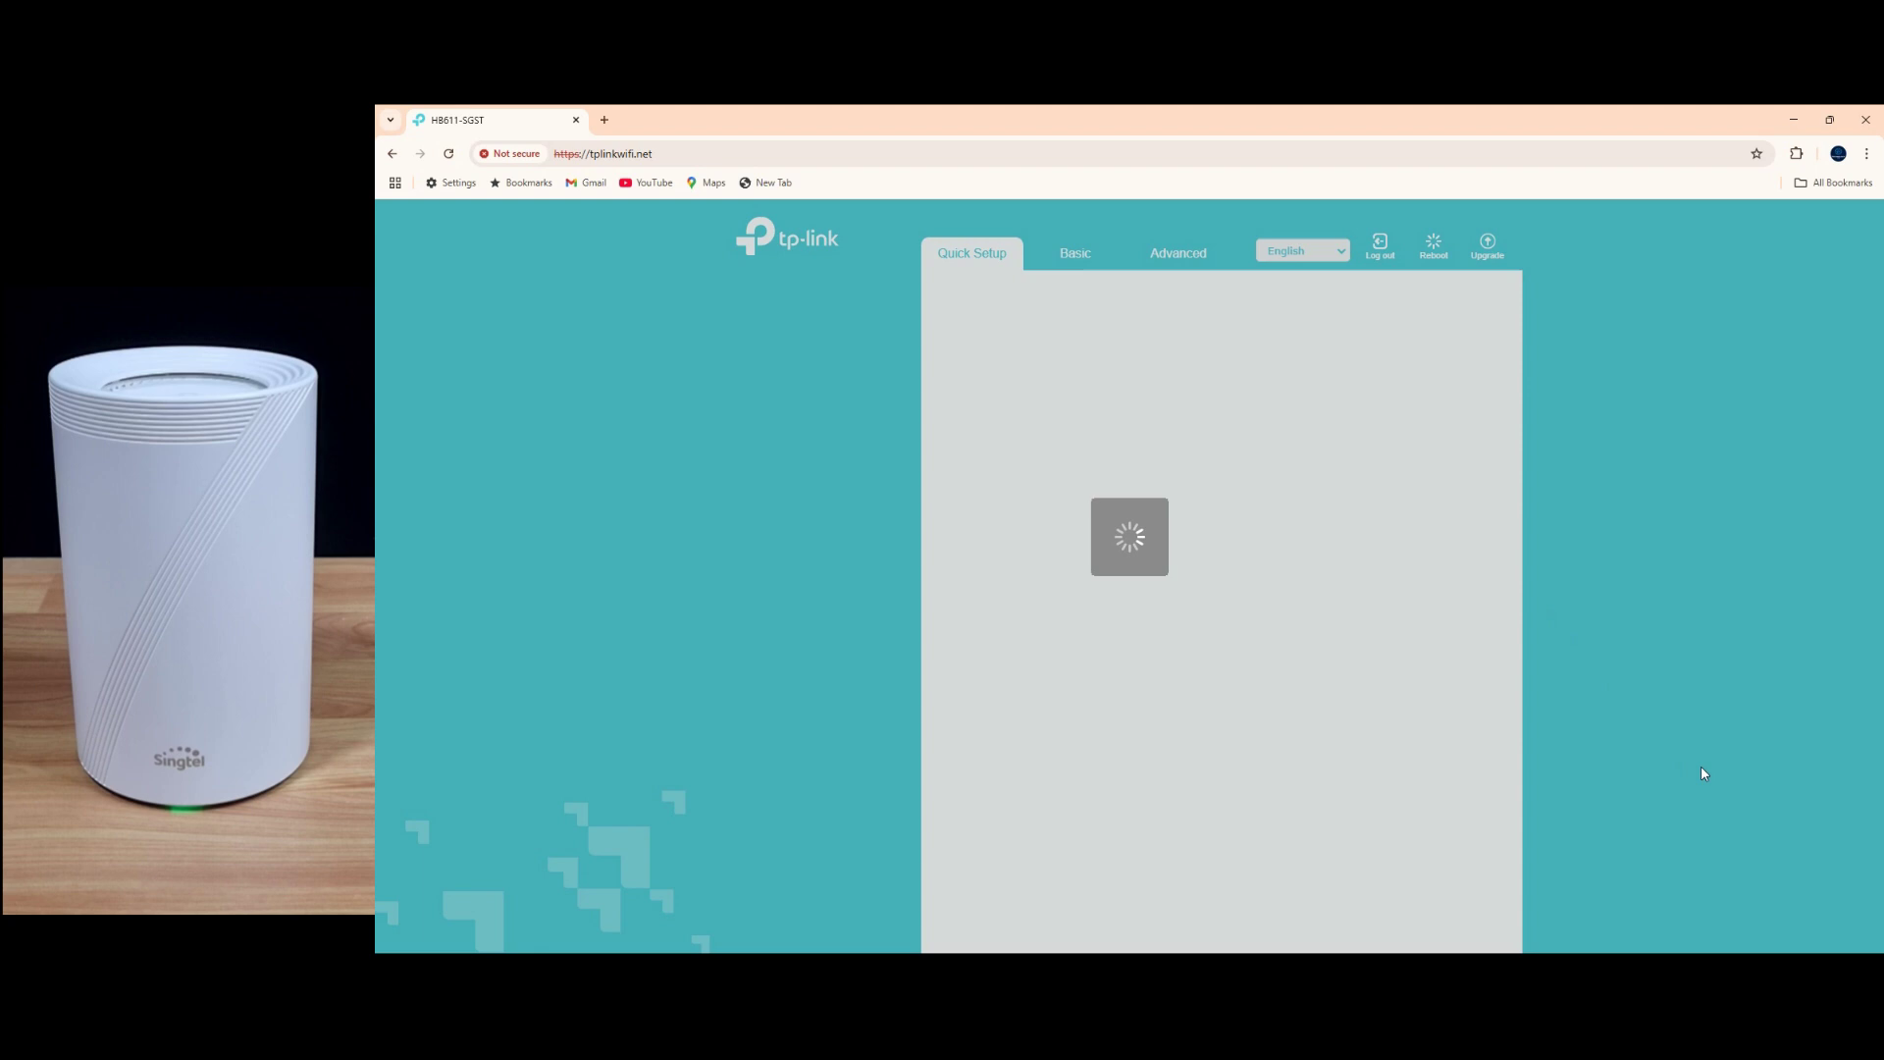
Step: Join the TT 5GHz Wi-Fi network from Windows quick settings using its new password
click(1768, 938)
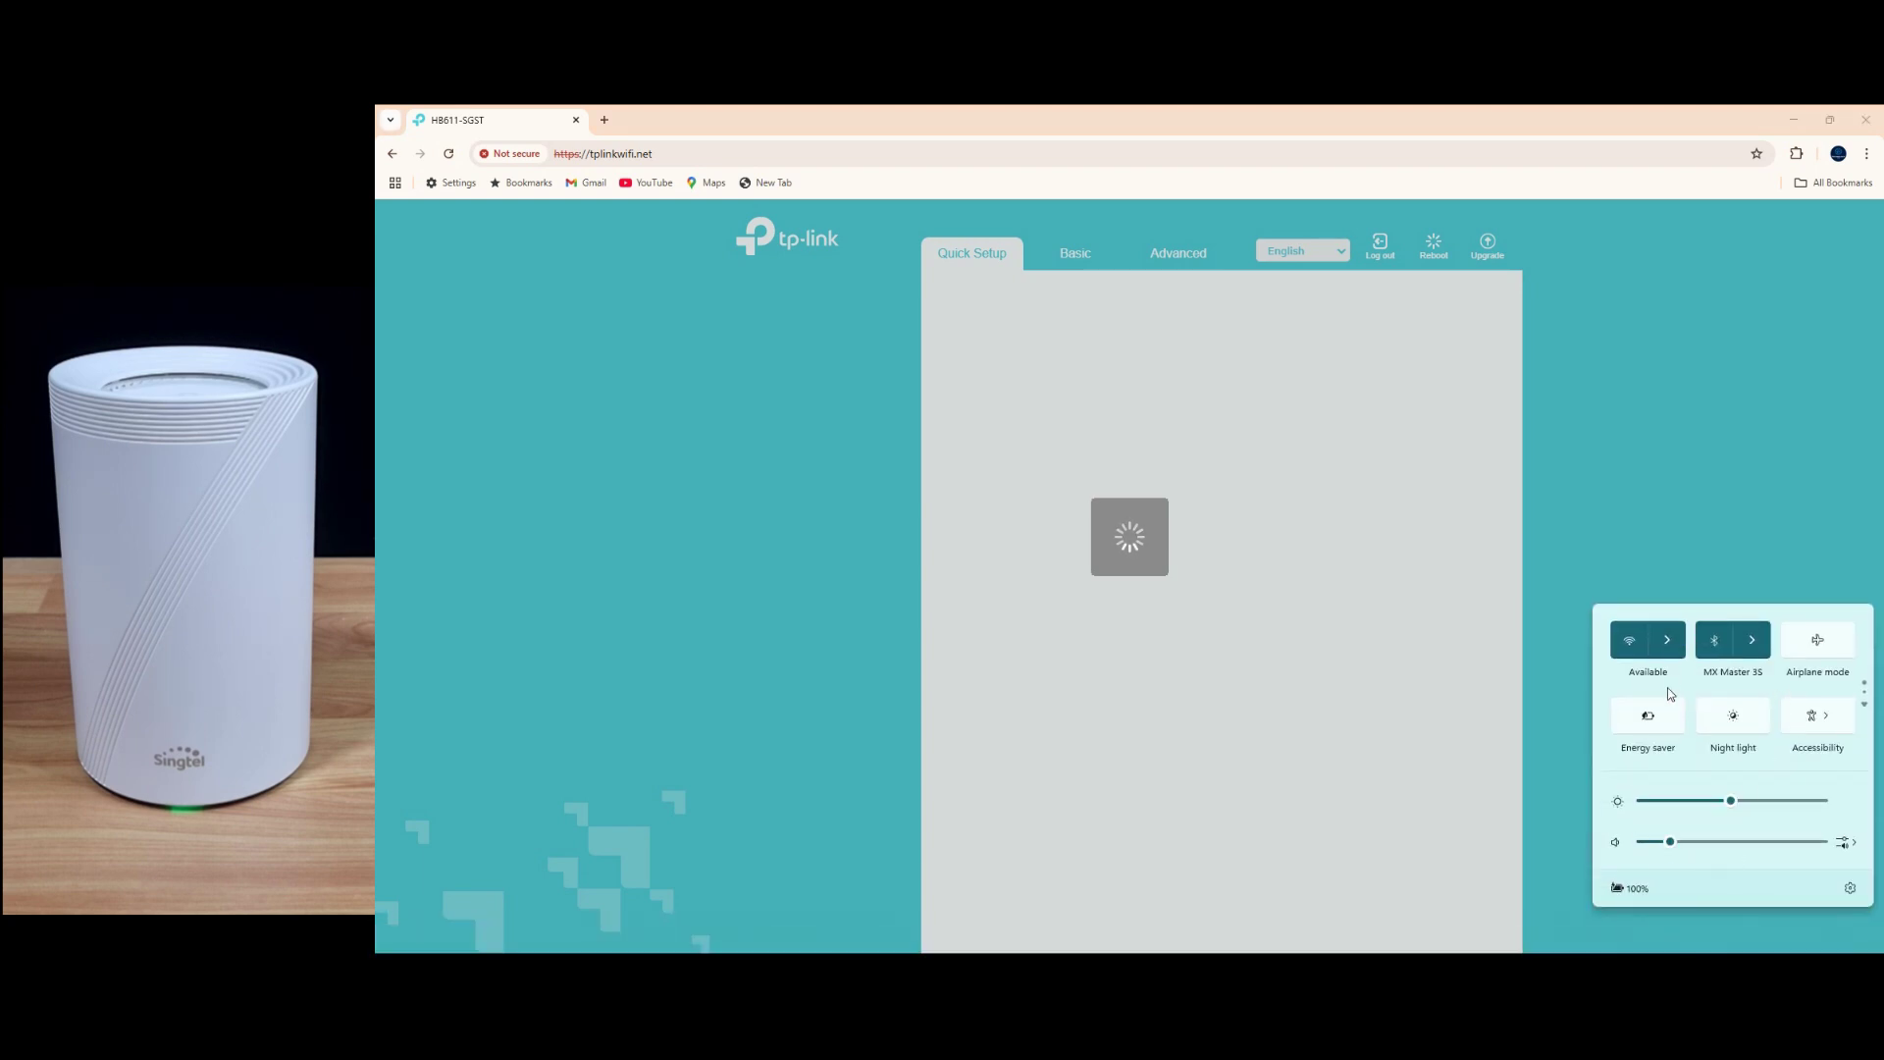
click(1668, 639)
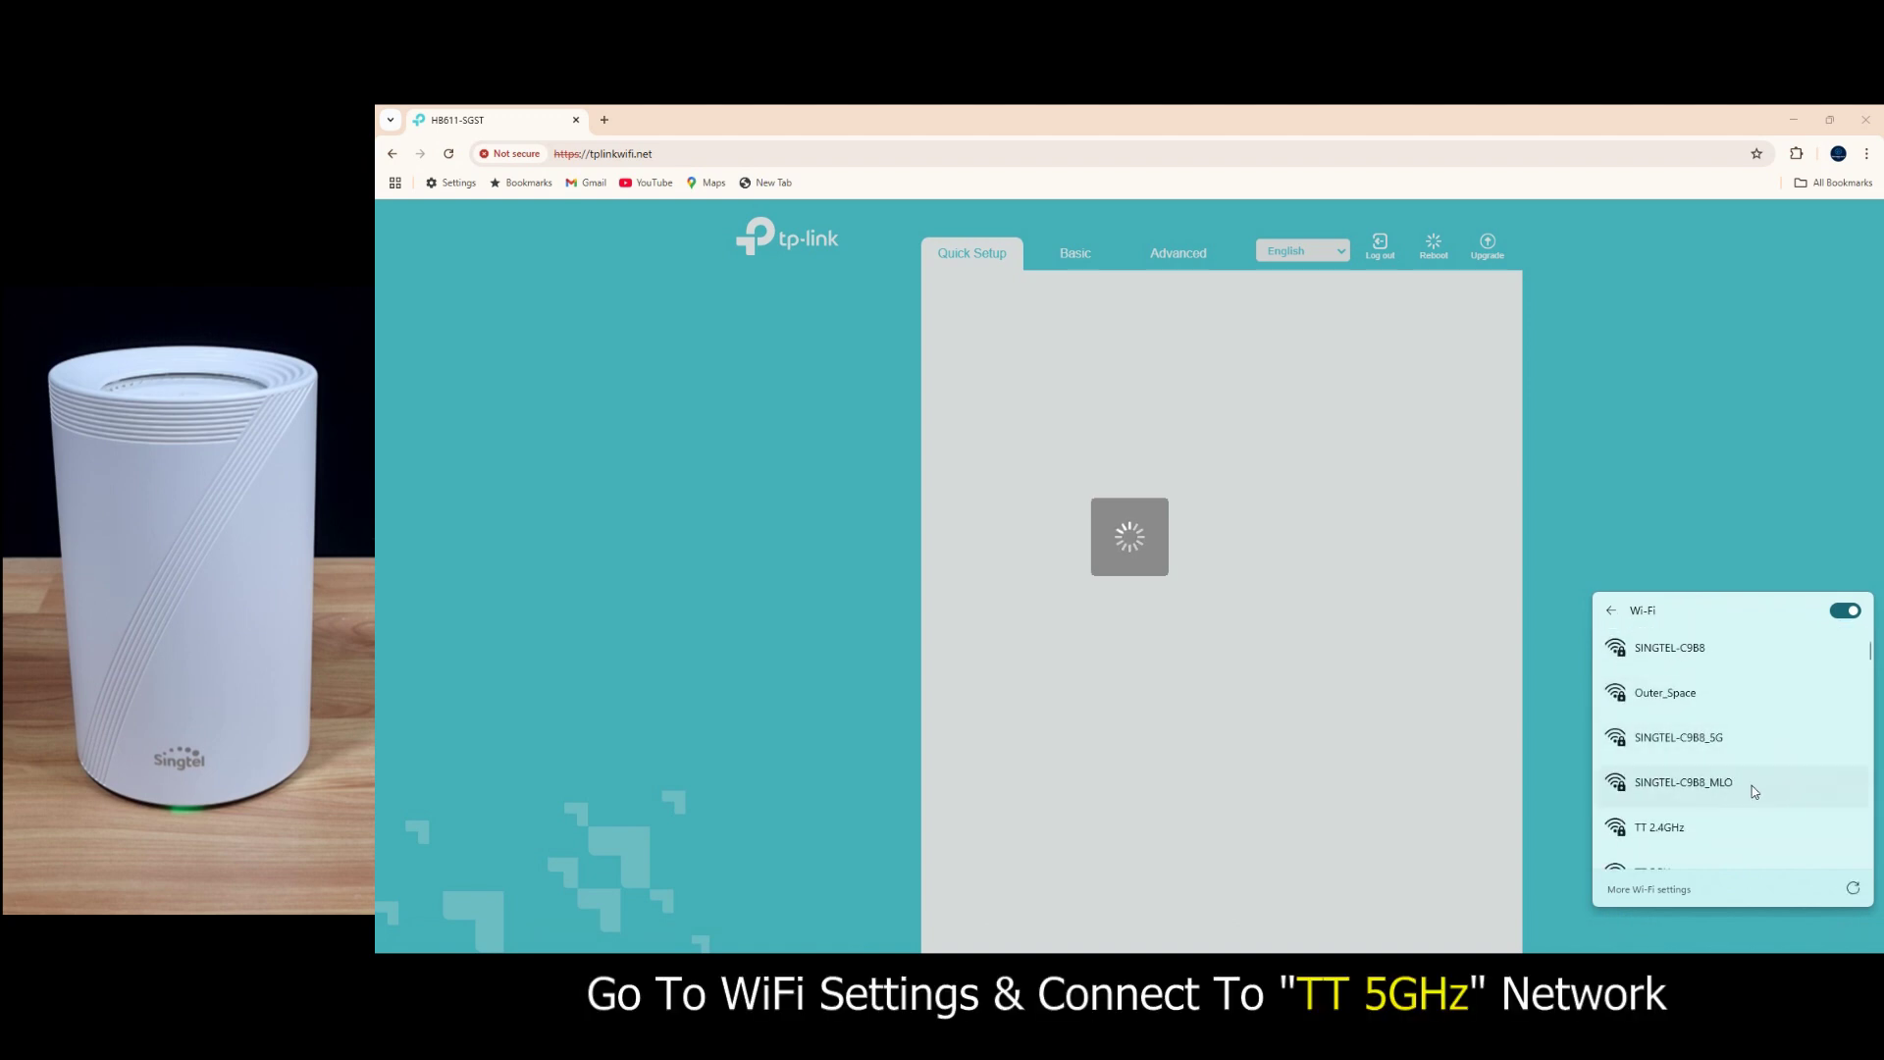
scroll(1751, 785, down, 2)
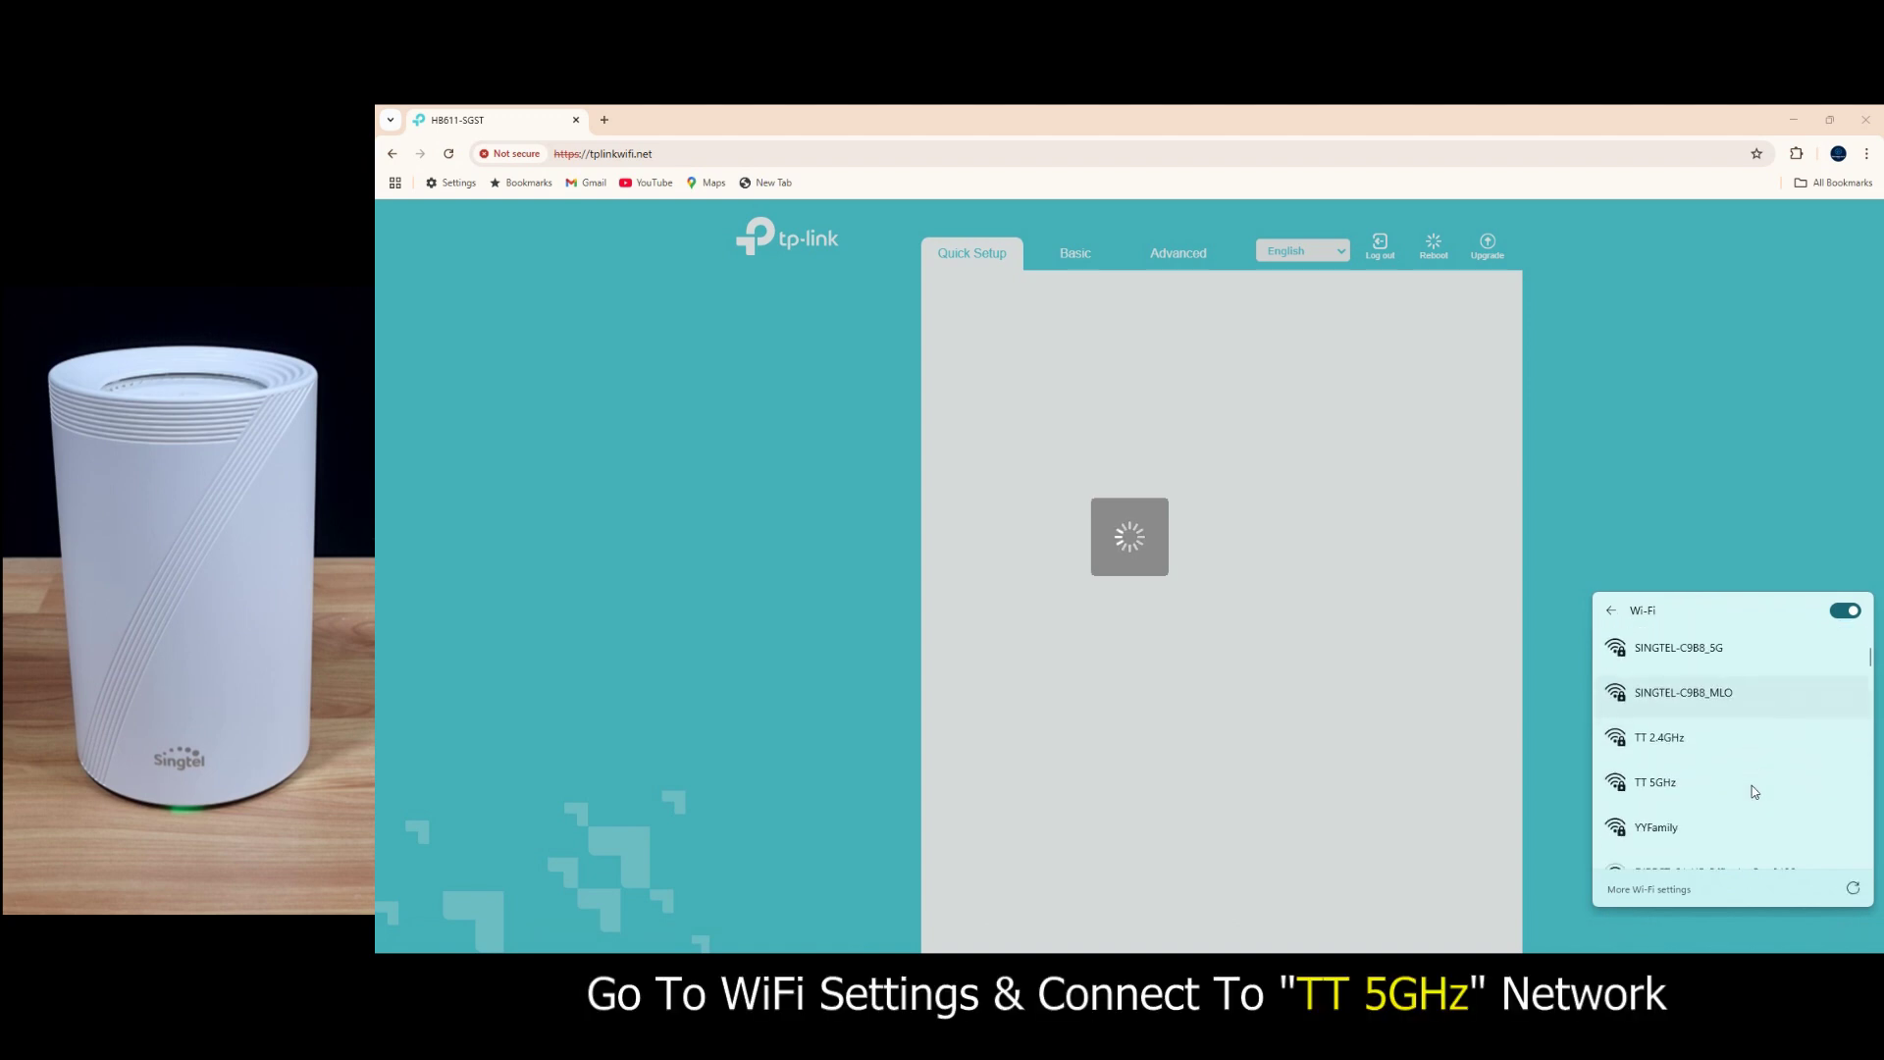
click(1701, 774)
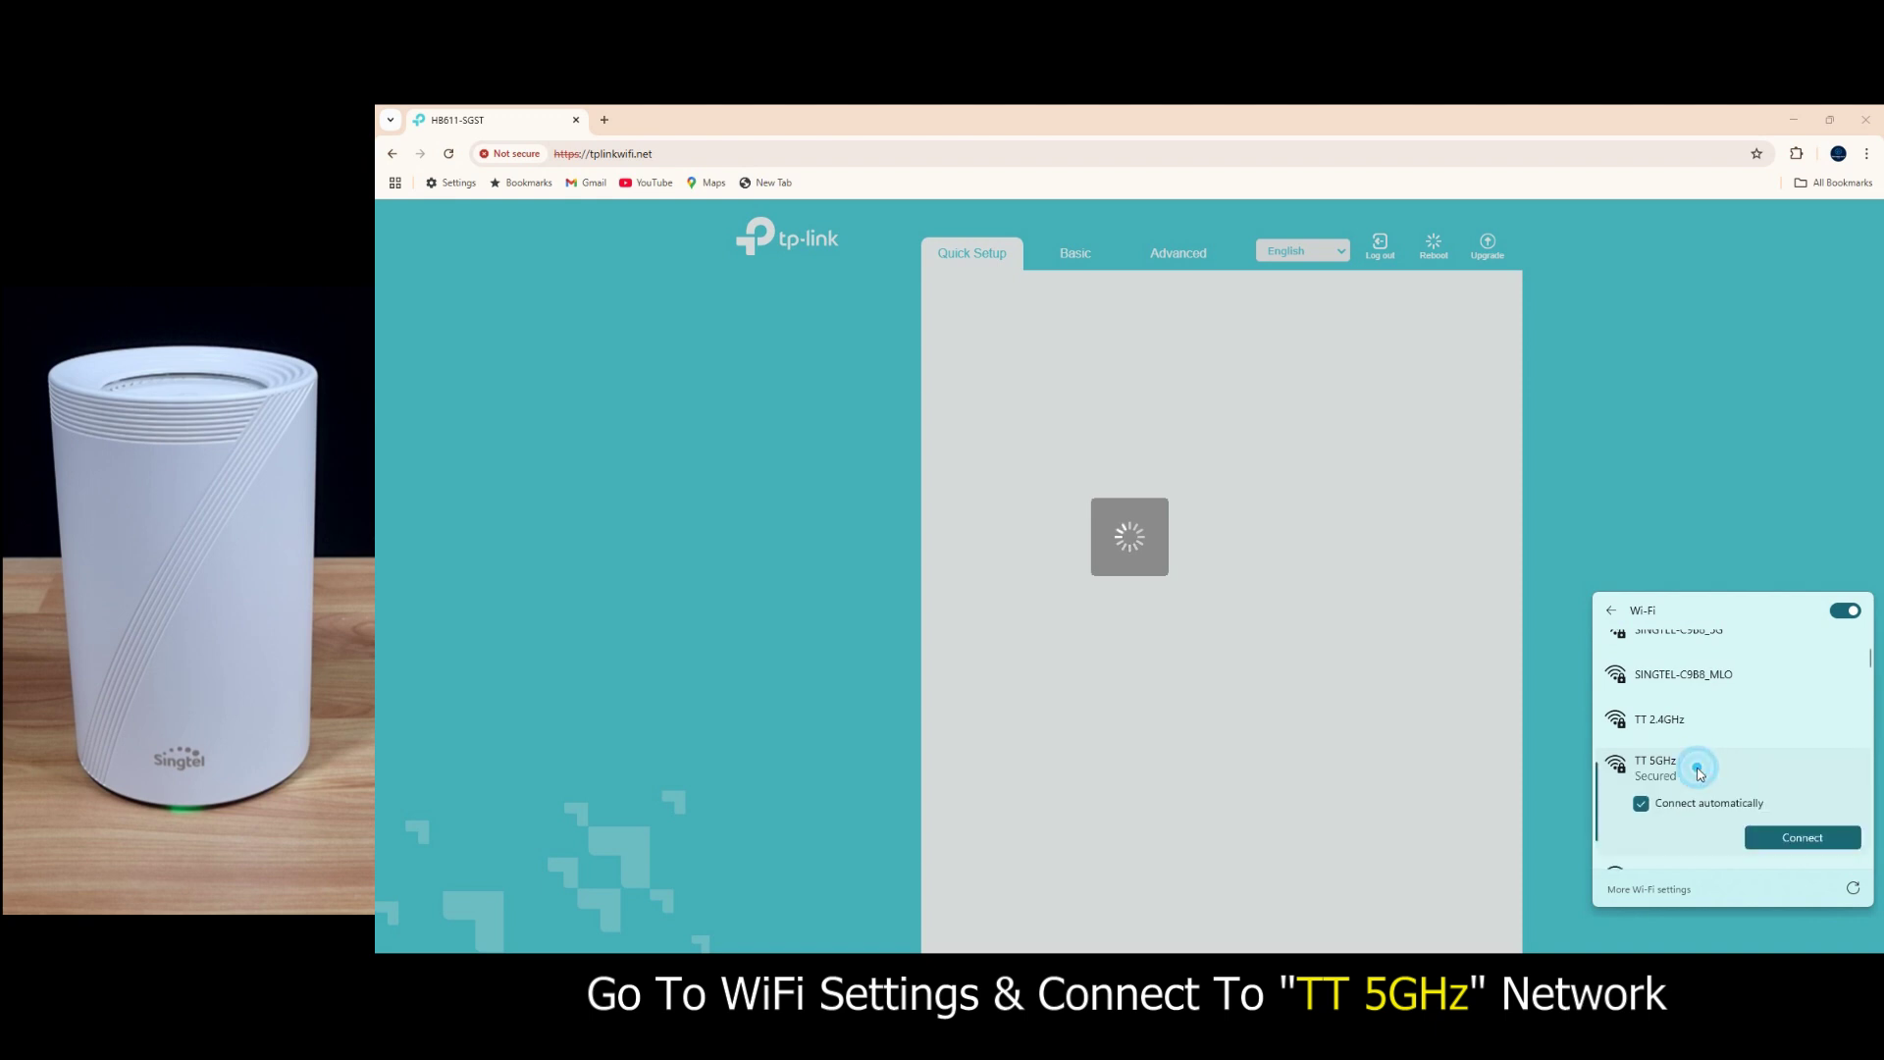
click(1802, 840)
text(••••)
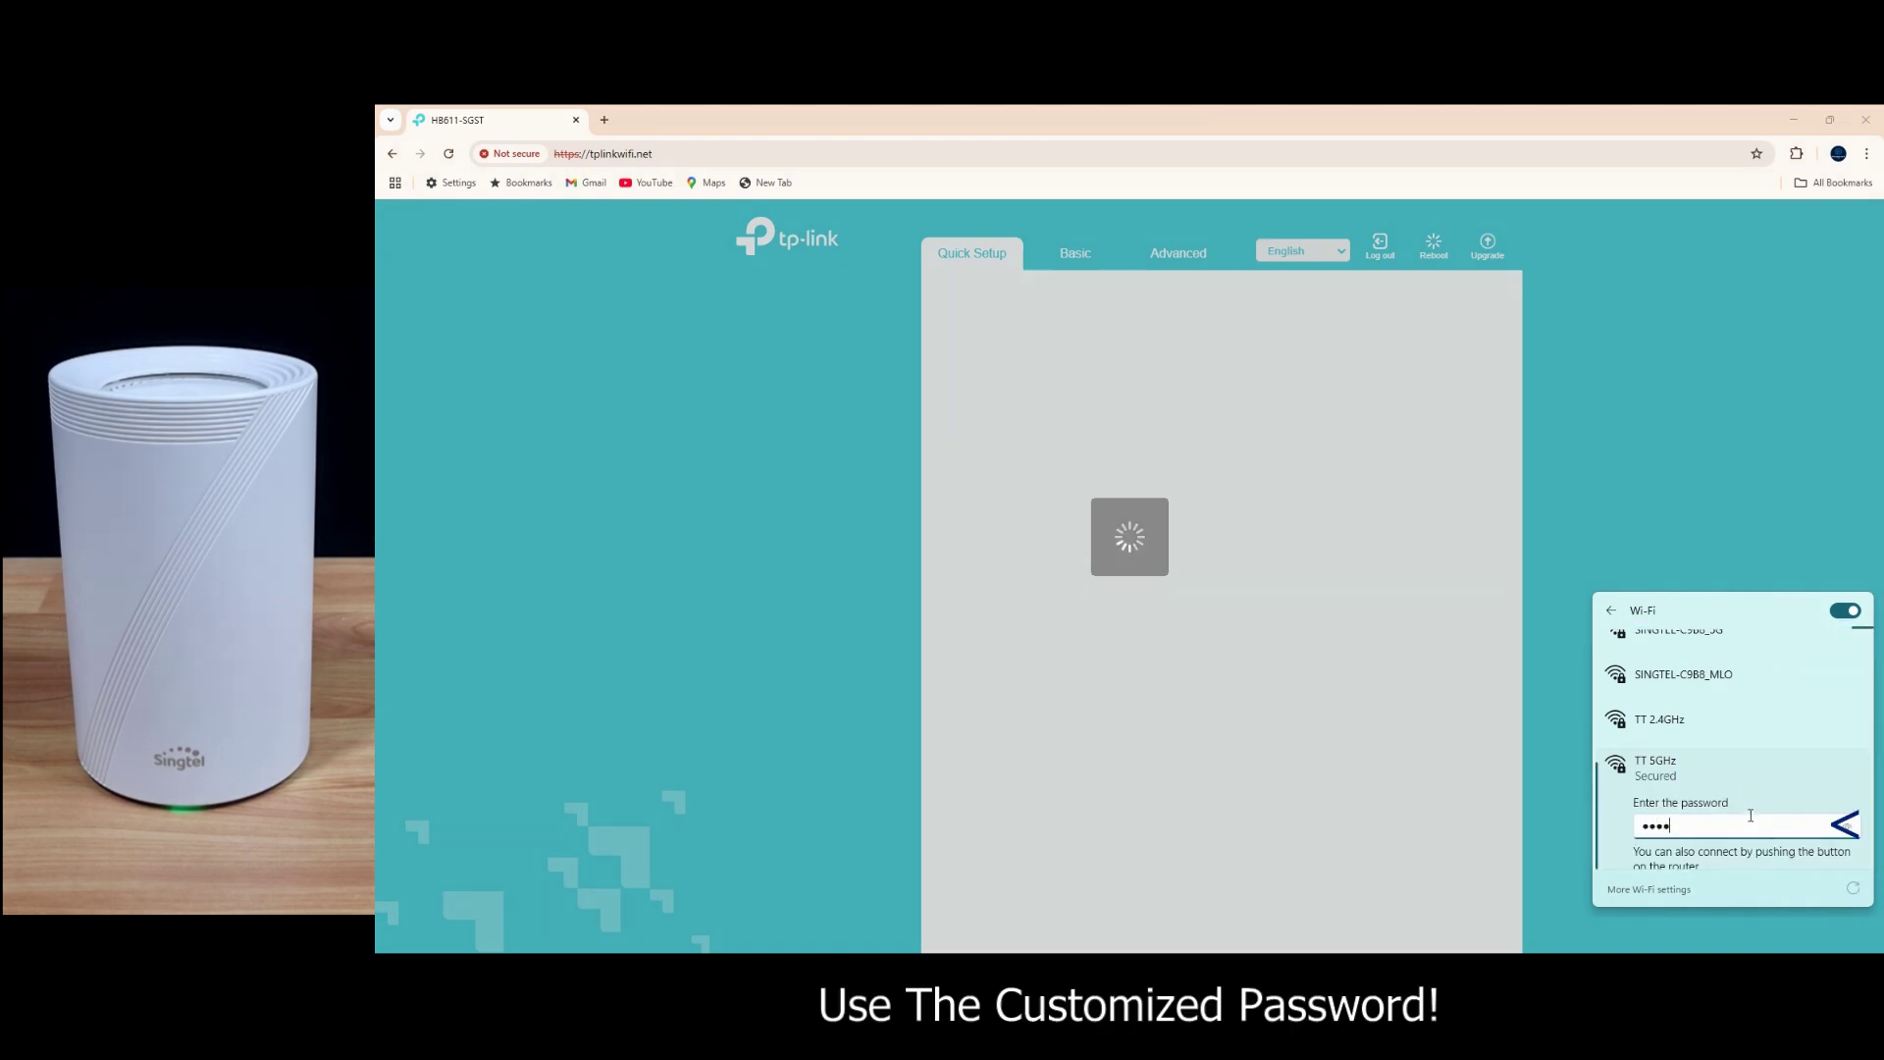
text(••••)
scroll(1825, 790, down, 2)
scroll(1778, 711, down, 1)
key(Return)
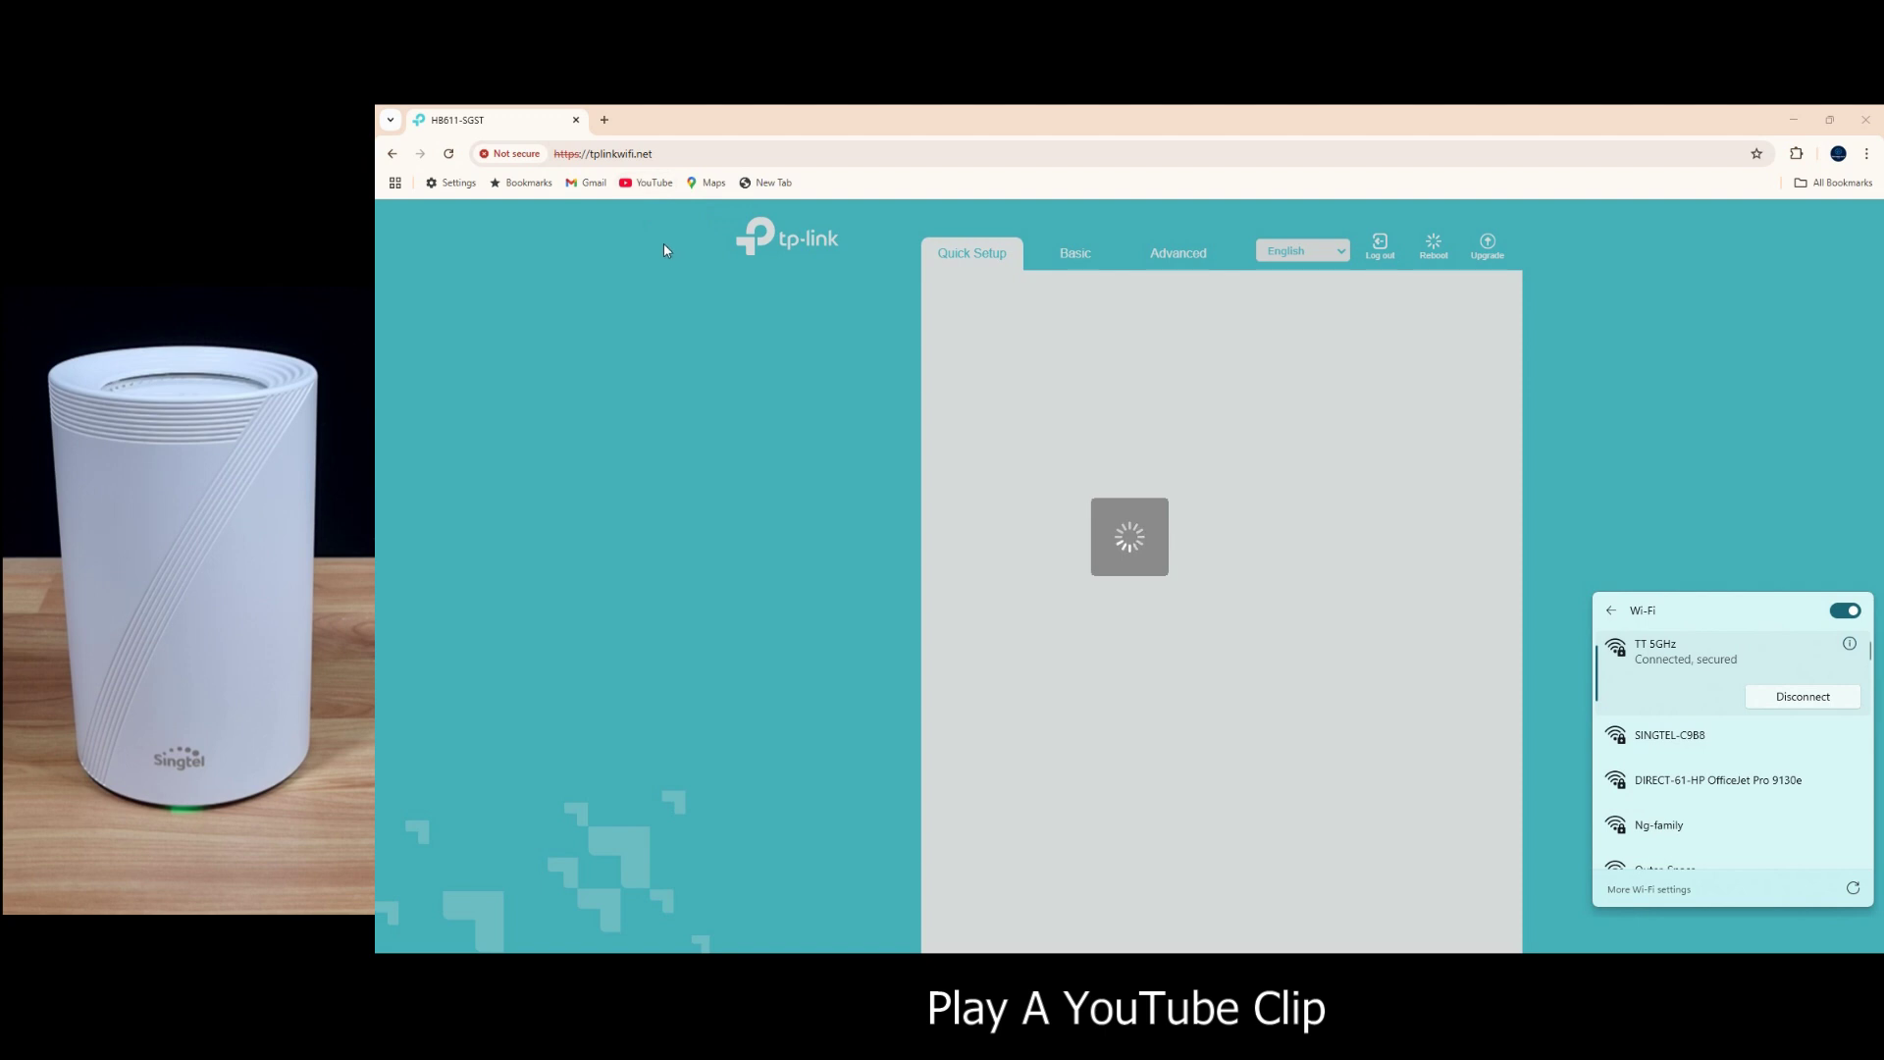
Step: Play the Lilo & Stitch Official Trailer on YouTube, then pause it at 0:02
click(647, 183)
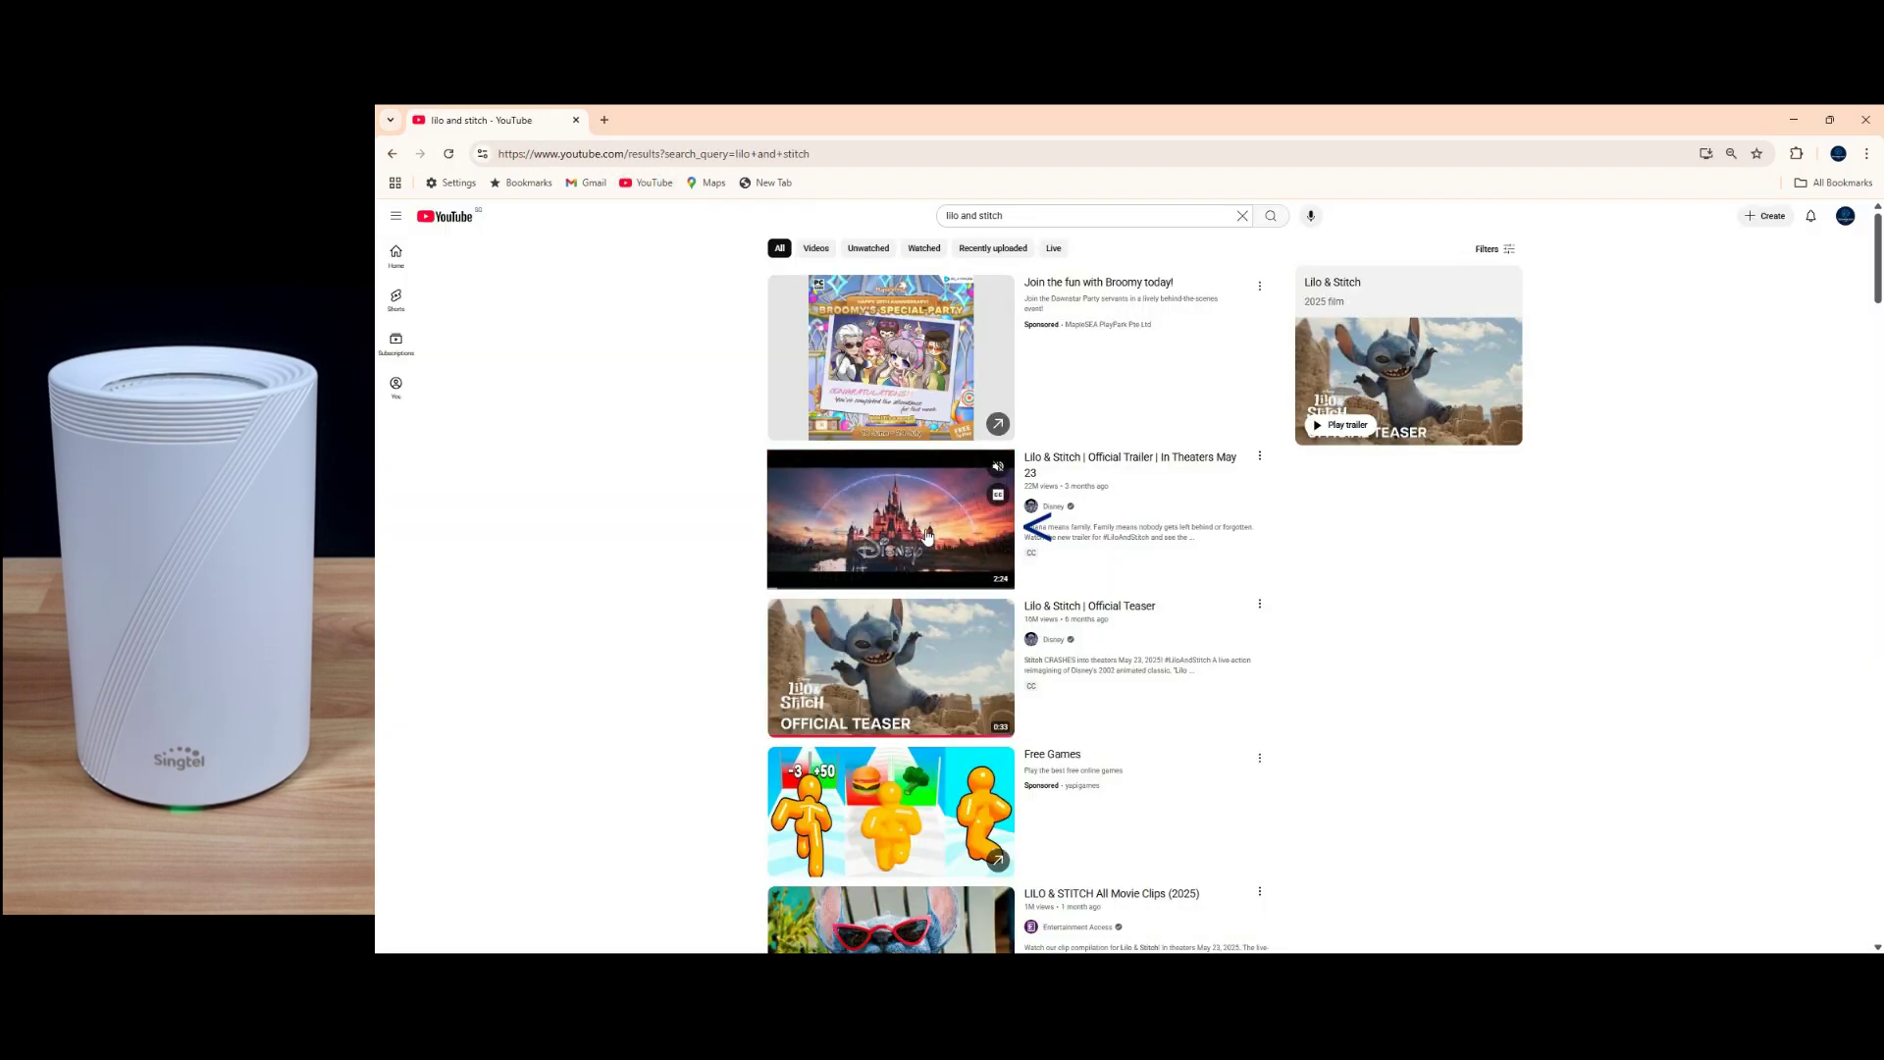
click(1001, 535)
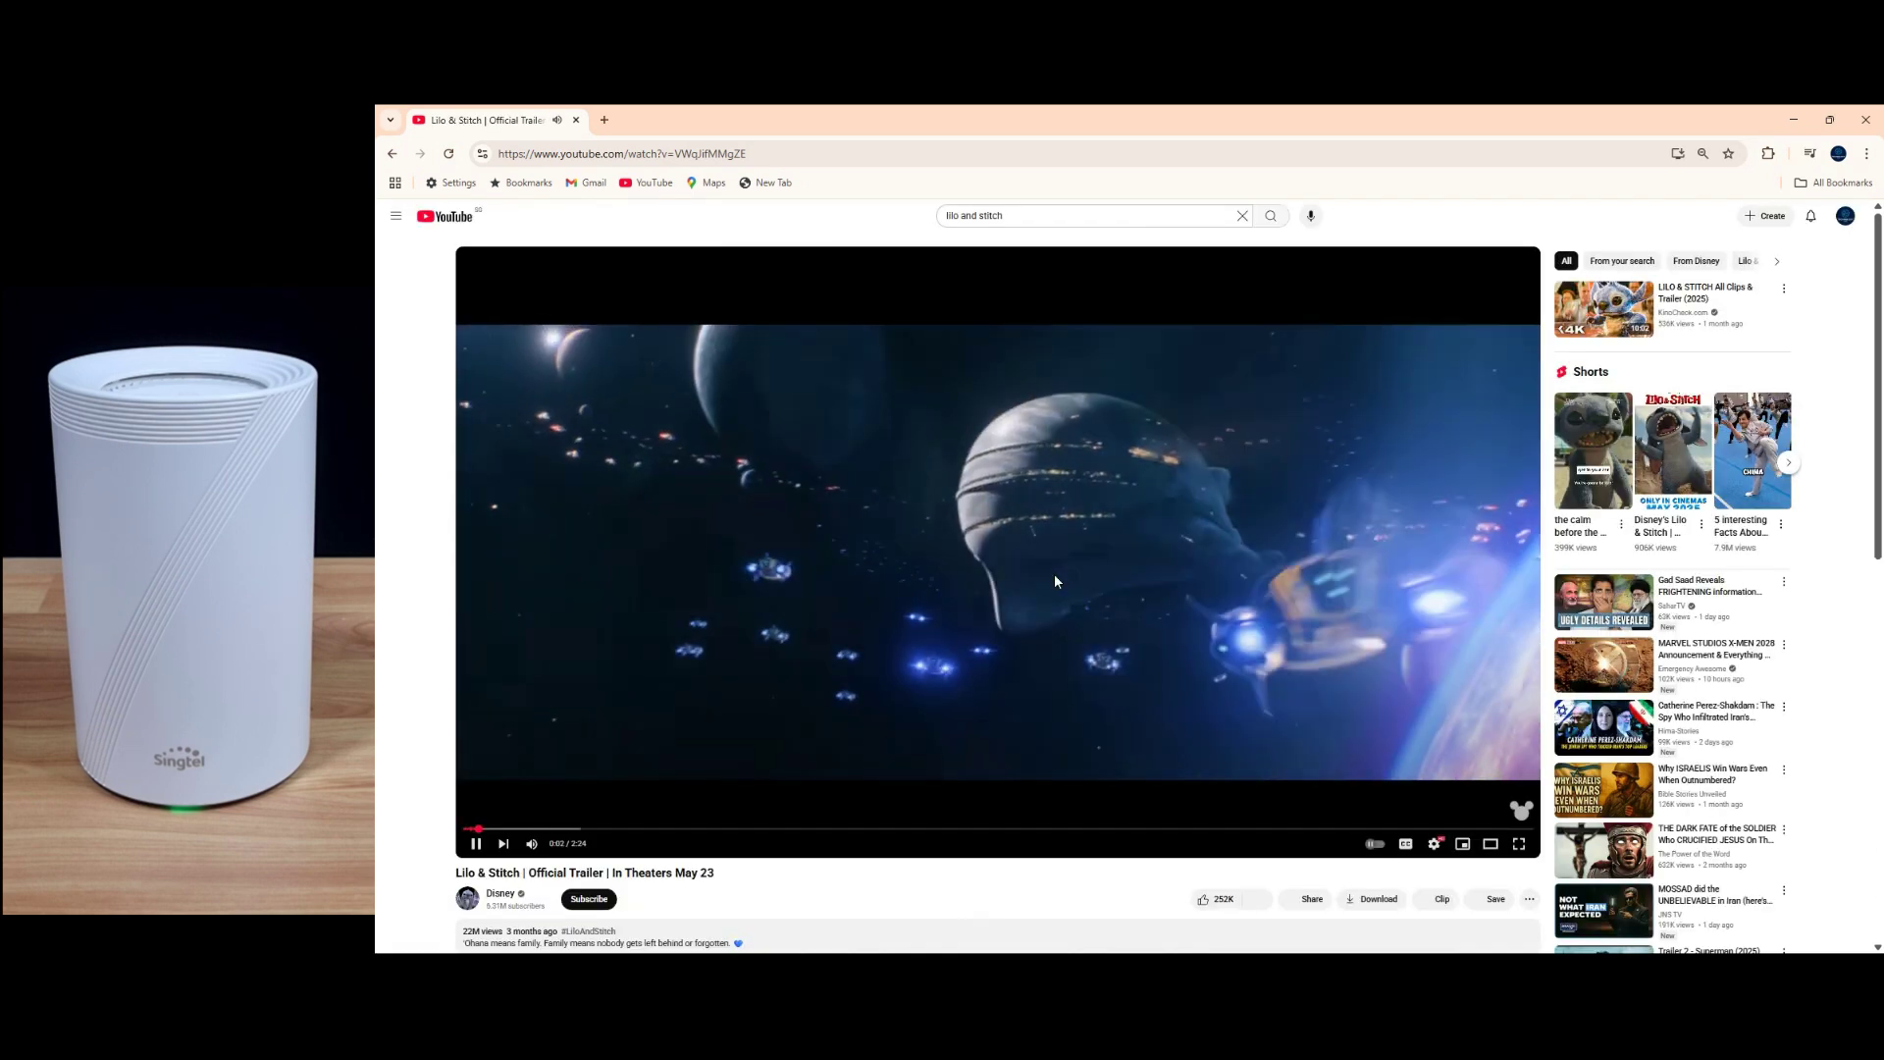
click(1053, 575)
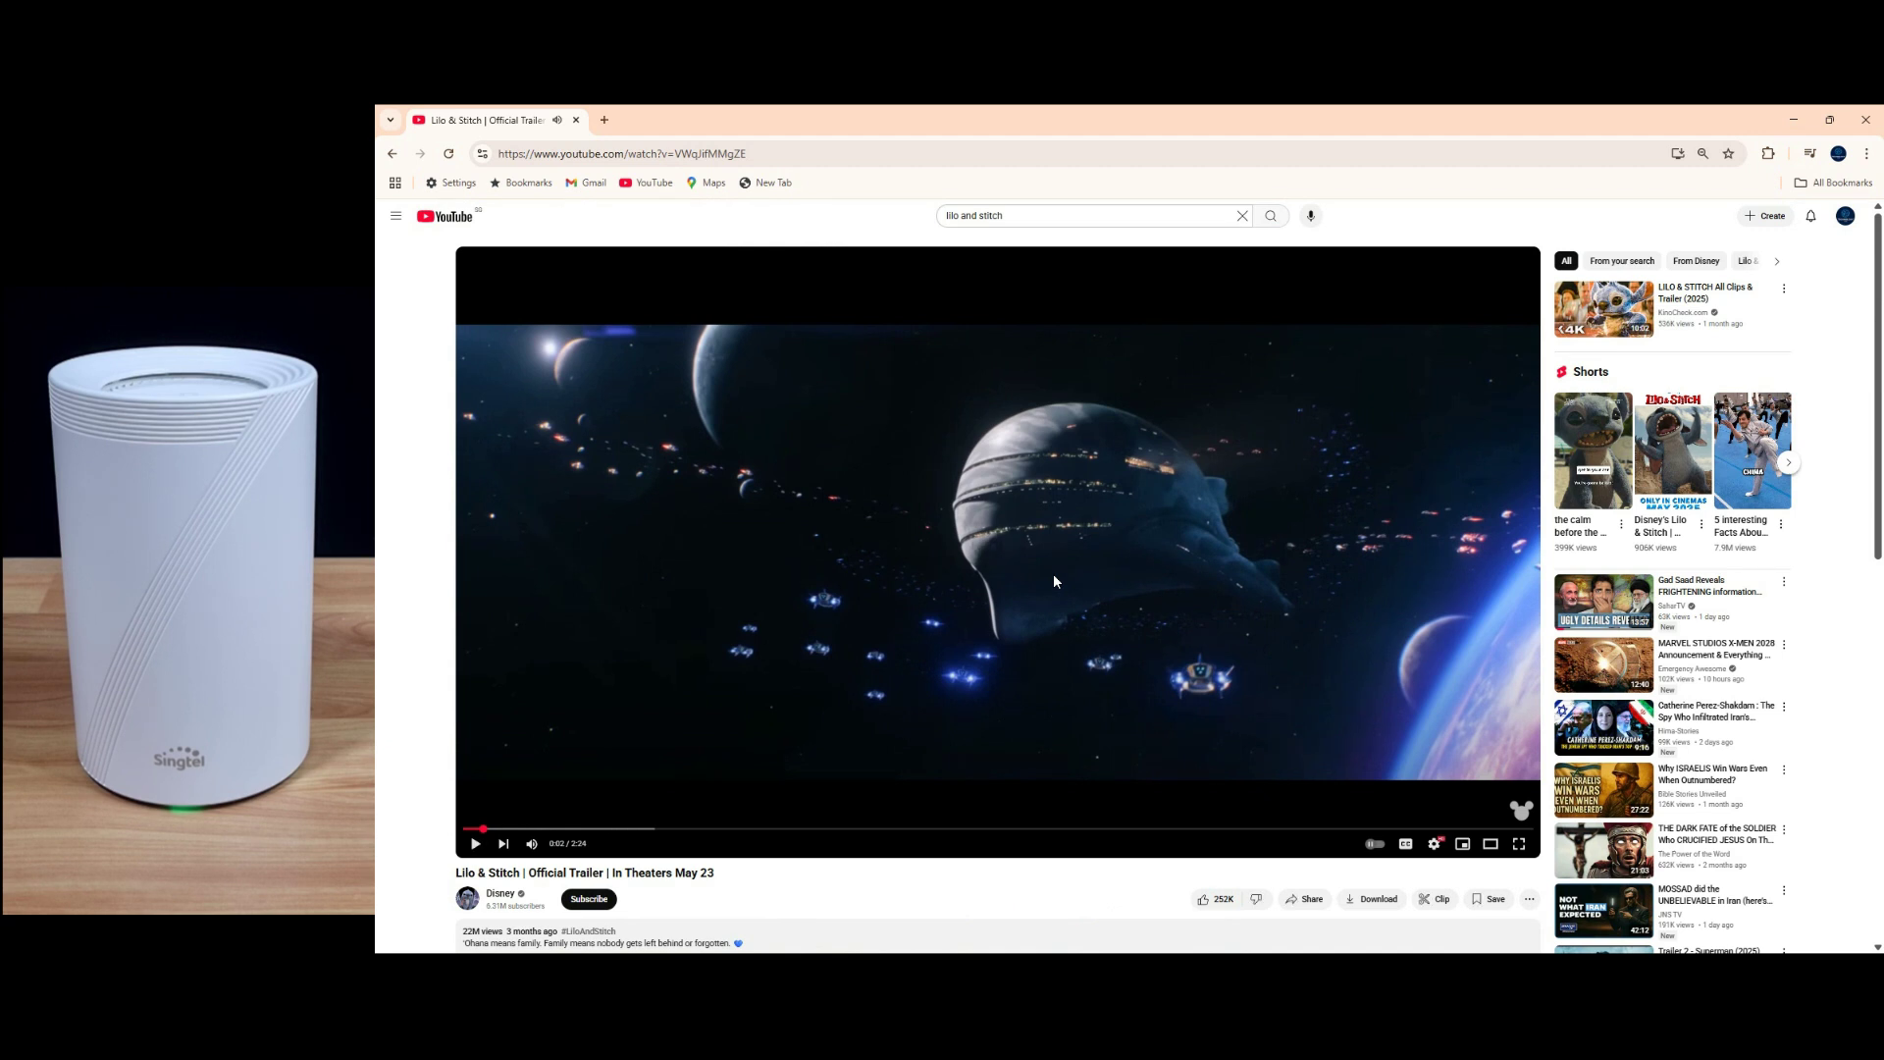